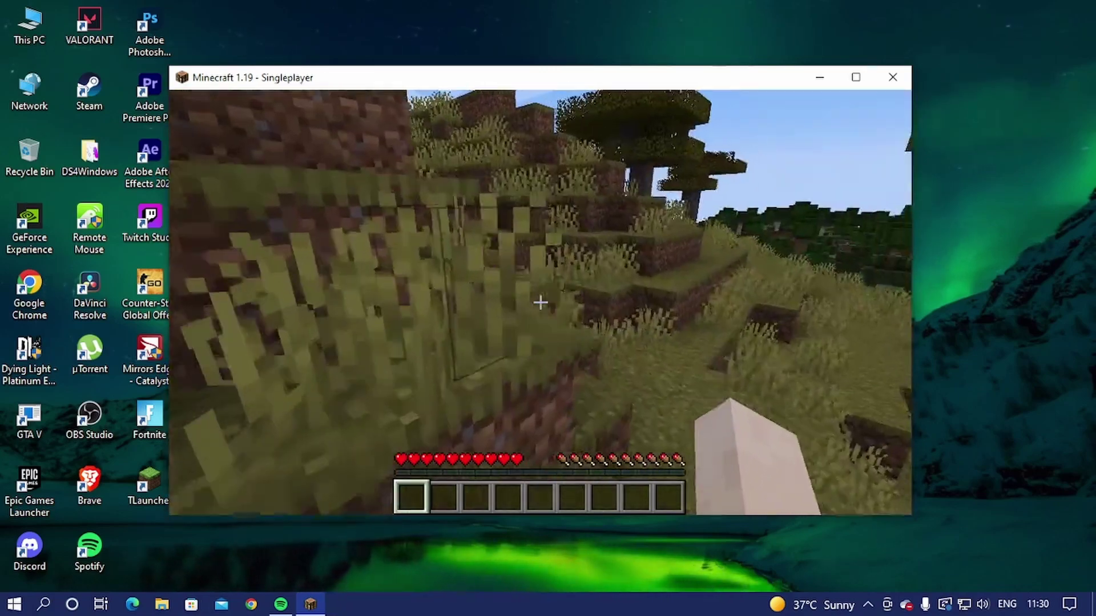
Step: Pause the game and turn VSync off in the video settings
{"action": "left_click", "coordinate": [540, 303]}
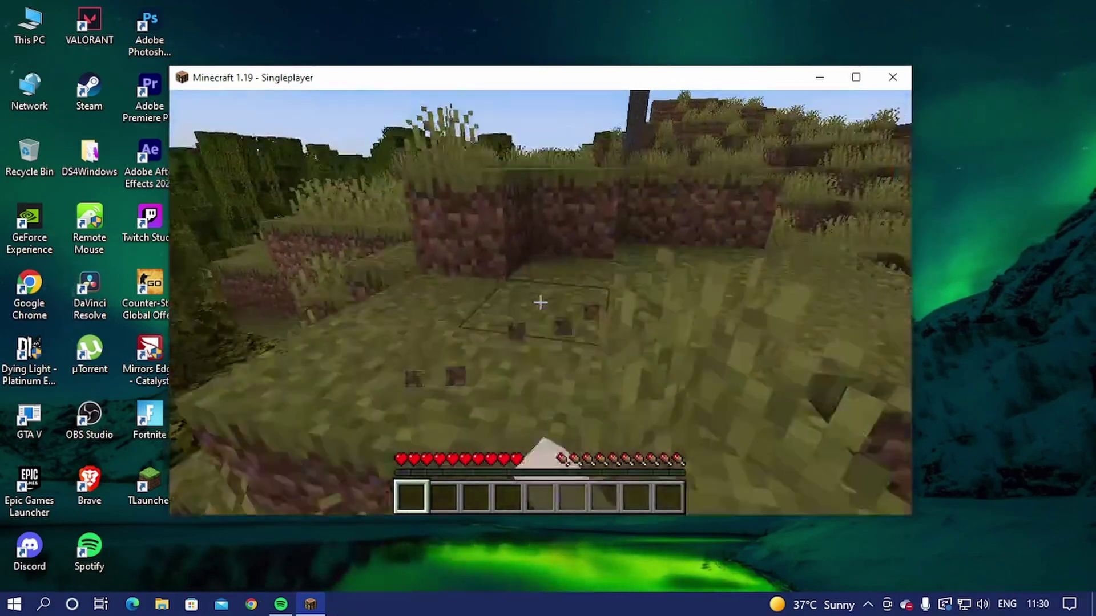
{"action": "key", "text": "Escape"}
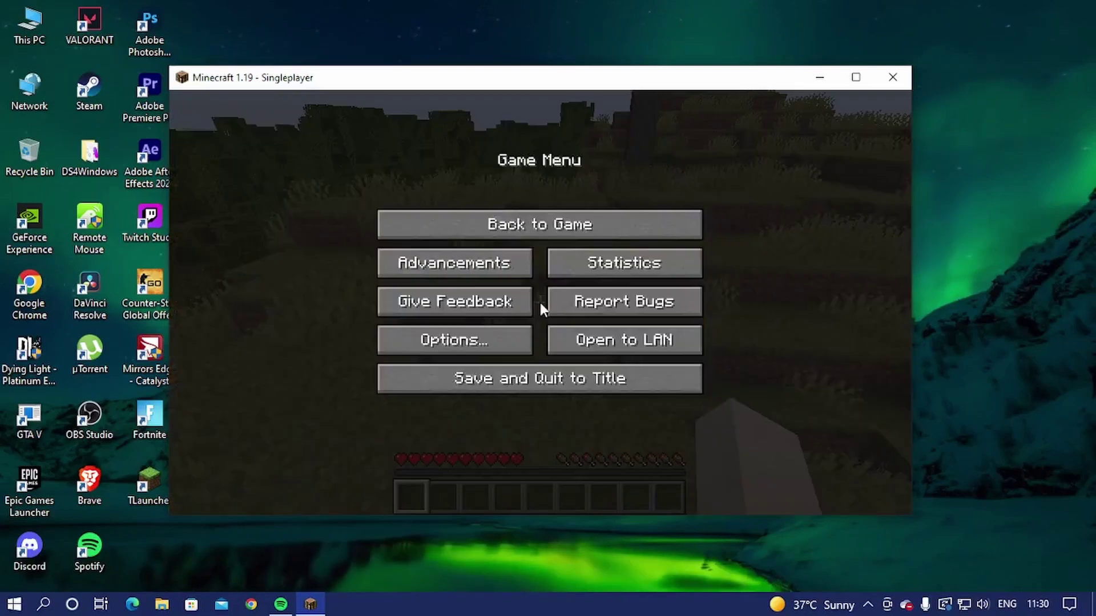
{"action": "left_click", "coordinate": [470, 325]}
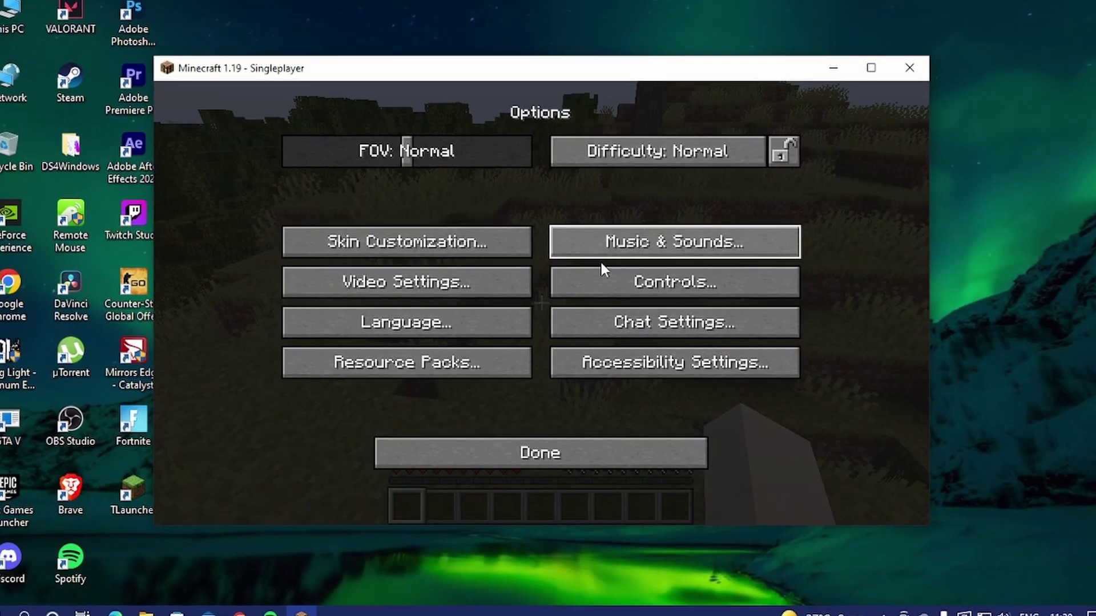
{"action": "left_click", "coordinate": [451, 280]}
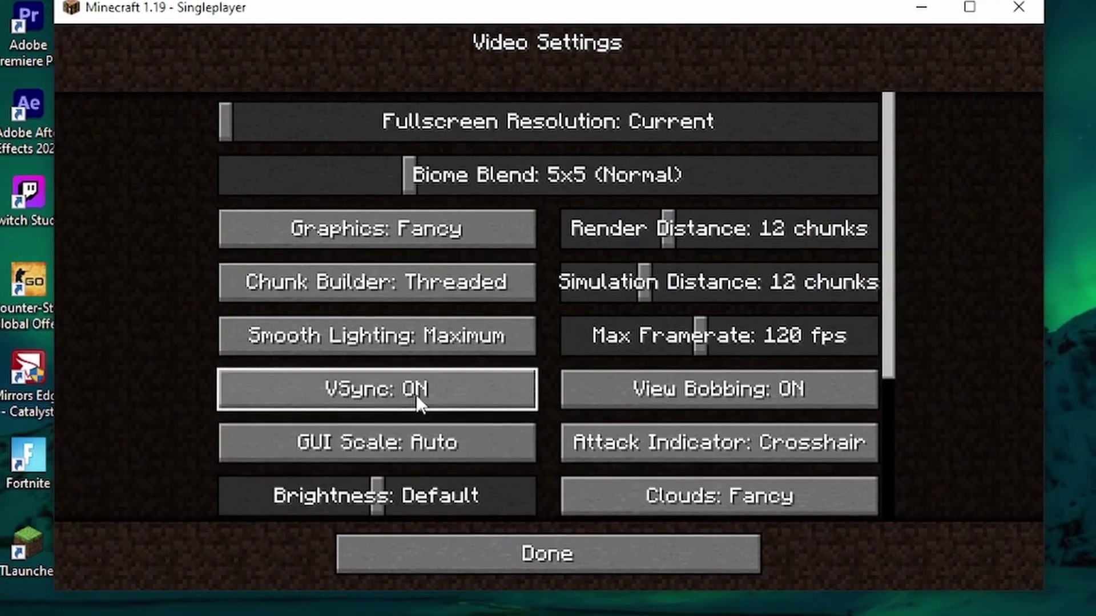
{"action": "left_click", "coordinate": [421, 386]}
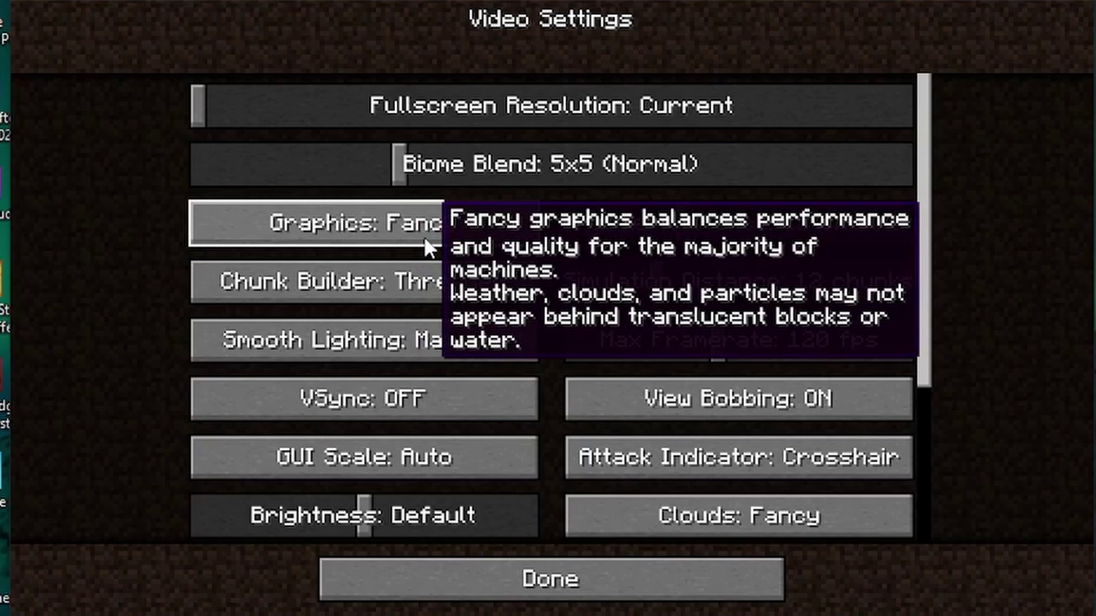
Step: Look through the remaining video settings, keep the fullscreen resolution at Current, and return to the game
{"action": "left_click", "coordinate": [489, 106]}
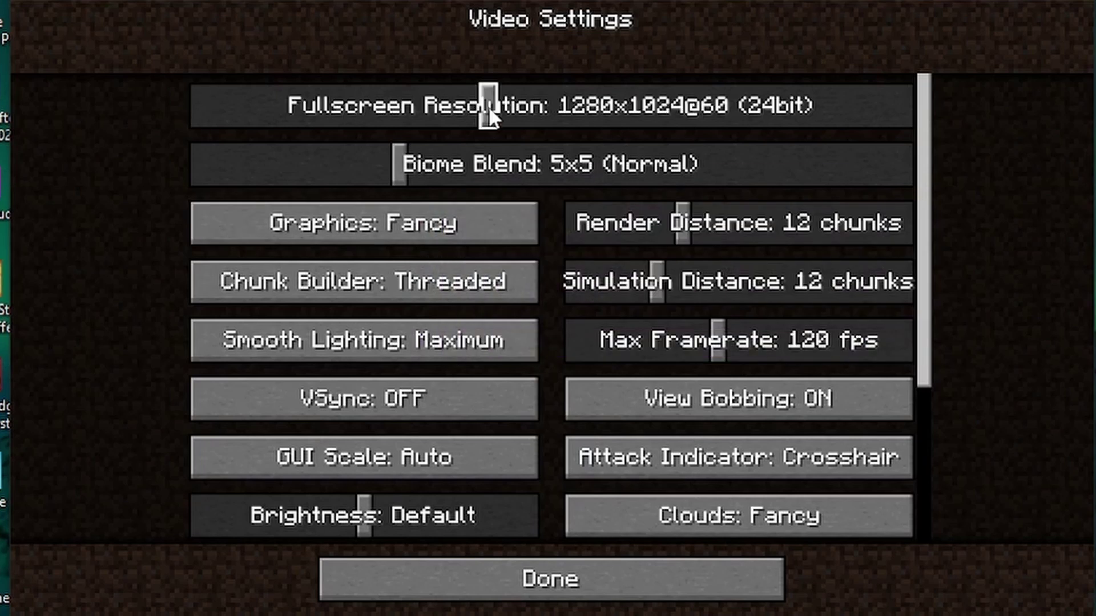
{"action": "left_click_drag", "start_coordinate": [489, 106], "coordinate": [188, 107]}
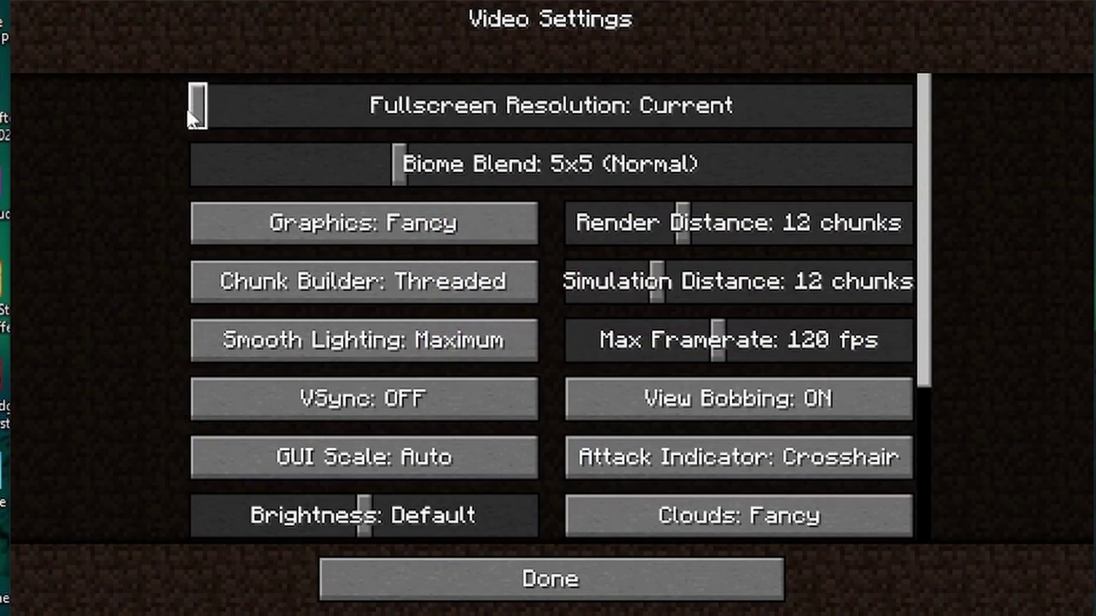
{"action": "scroll", "coordinate": [677, 275], "scroll_direction": "down", "scroll_amount": 1}
{"action": "scroll", "coordinate": [692, 420], "scroll_direction": "down", "scroll_amount": 7}
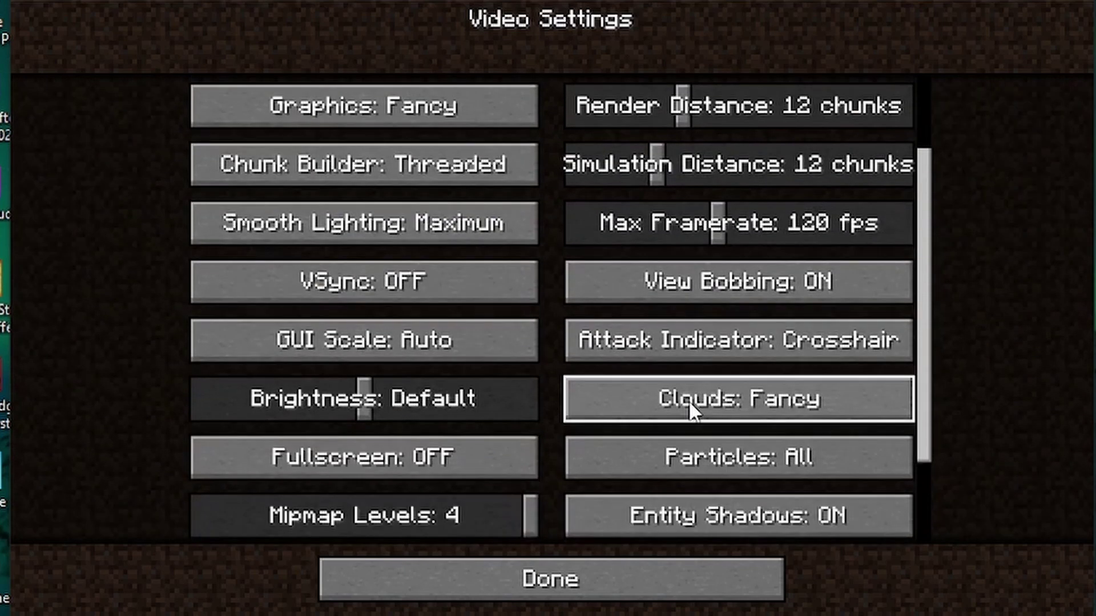
{"action": "scroll", "coordinate": [536, 439], "scroll_direction": "down", "scroll_amount": 1}
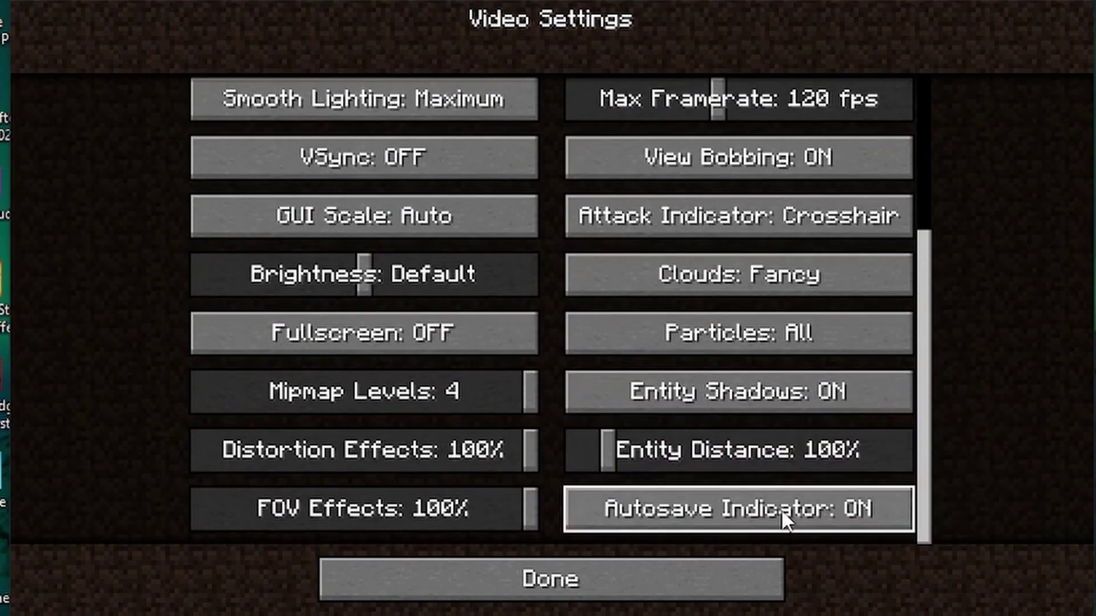
{"action": "left_click", "coordinate": [589, 574]}
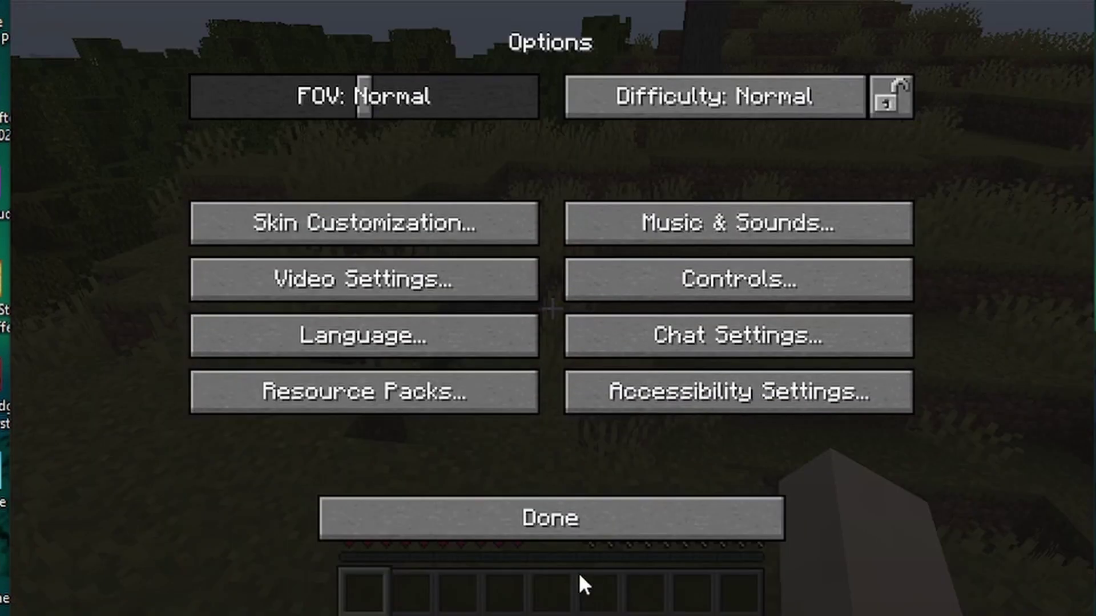
{"action": "left_click", "coordinate": [542, 528]}
{"action": "left_click", "coordinate": [534, 197]}
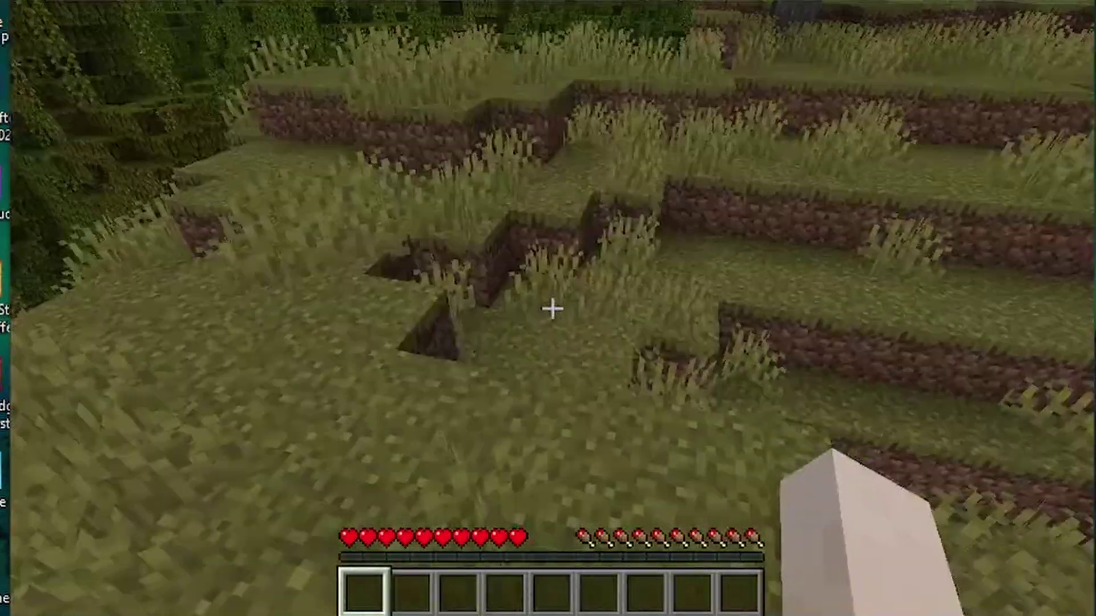
Step: Display the debug overlay and move through the terrain to check the frame rate with VSync off
{"action": "key", "text": "F3"}
{"action": "key", "text": "w"}
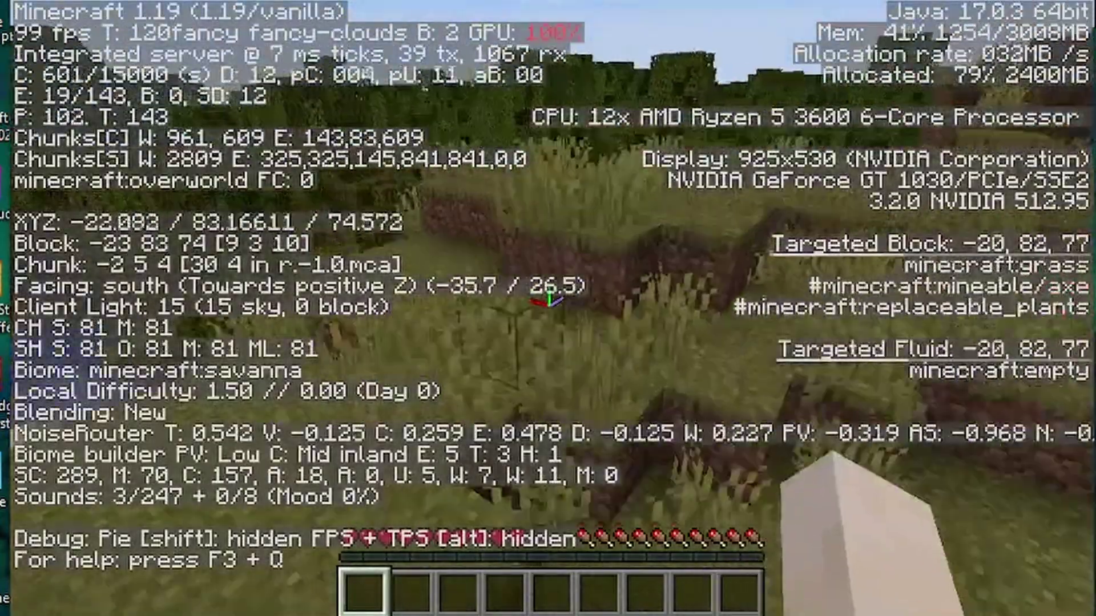
{"action": "key", "text": "space"}
{"action": "key", "text": "w"}
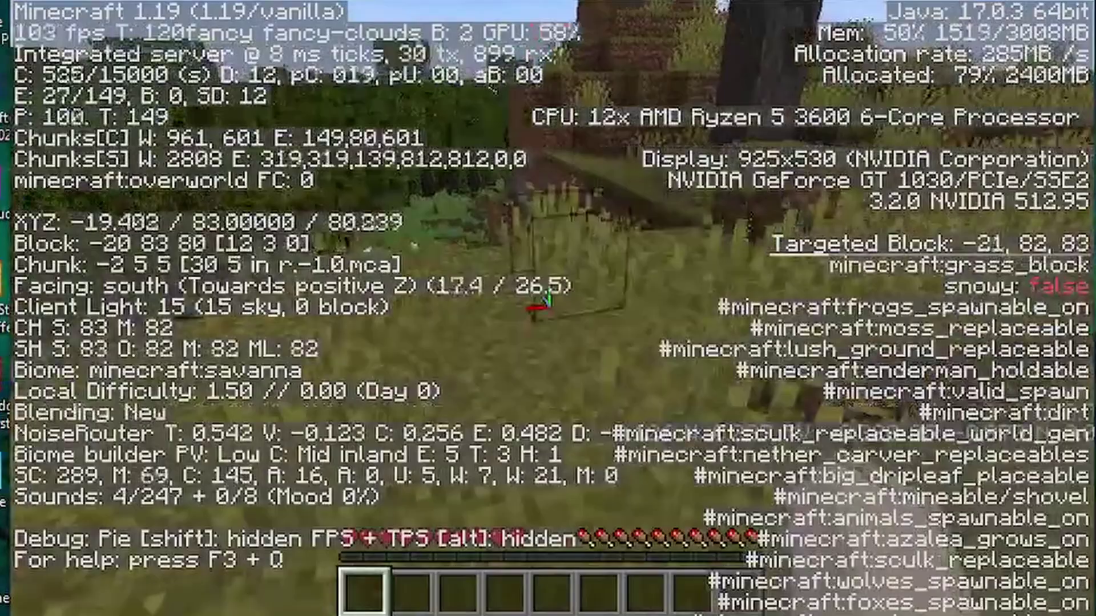
{"action": "key", "text": "space"}
{"action": "key", "text": "w"}
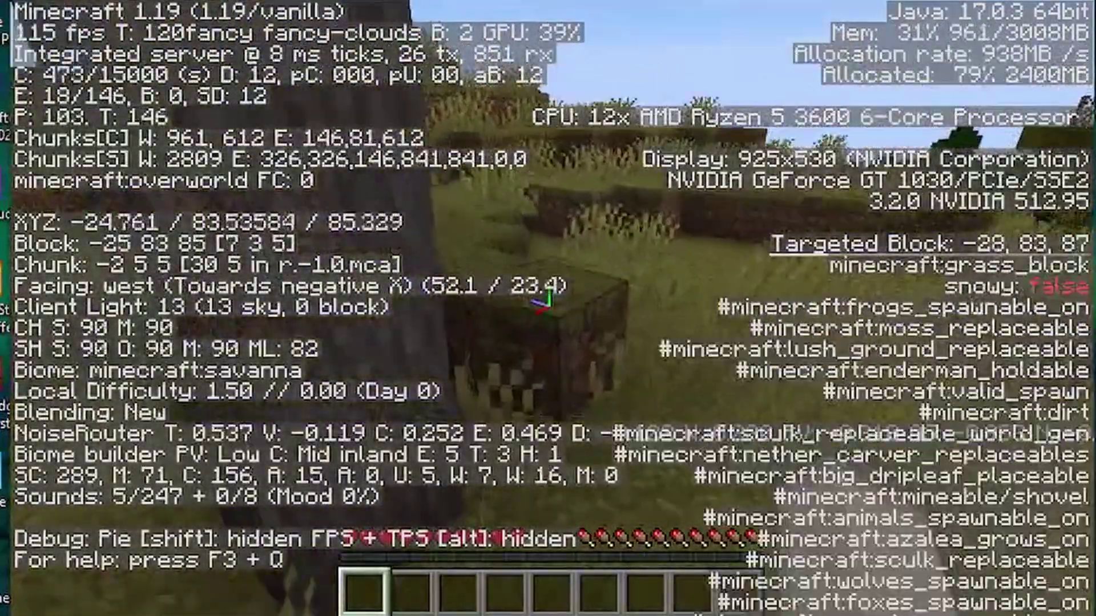
{"action": "key", "text": "space"}
{"action": "key", "text": "w"}
{"action": "key", "text": "space"}
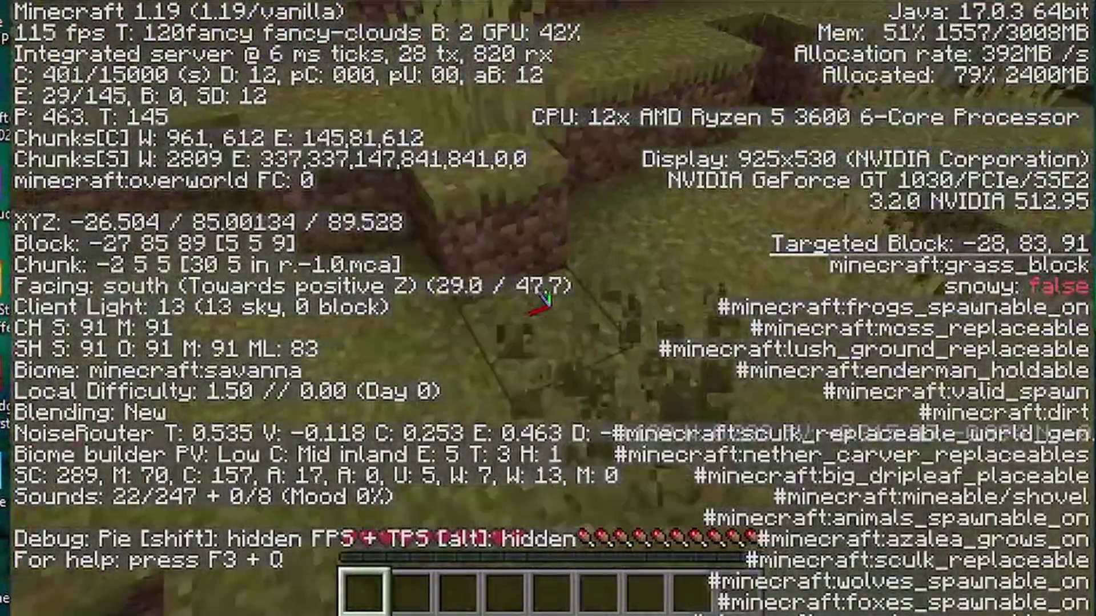
{"action": "key", "text": "space"}
{"action": "key", "text": "w"}
{"action": "key", "text": "space"}
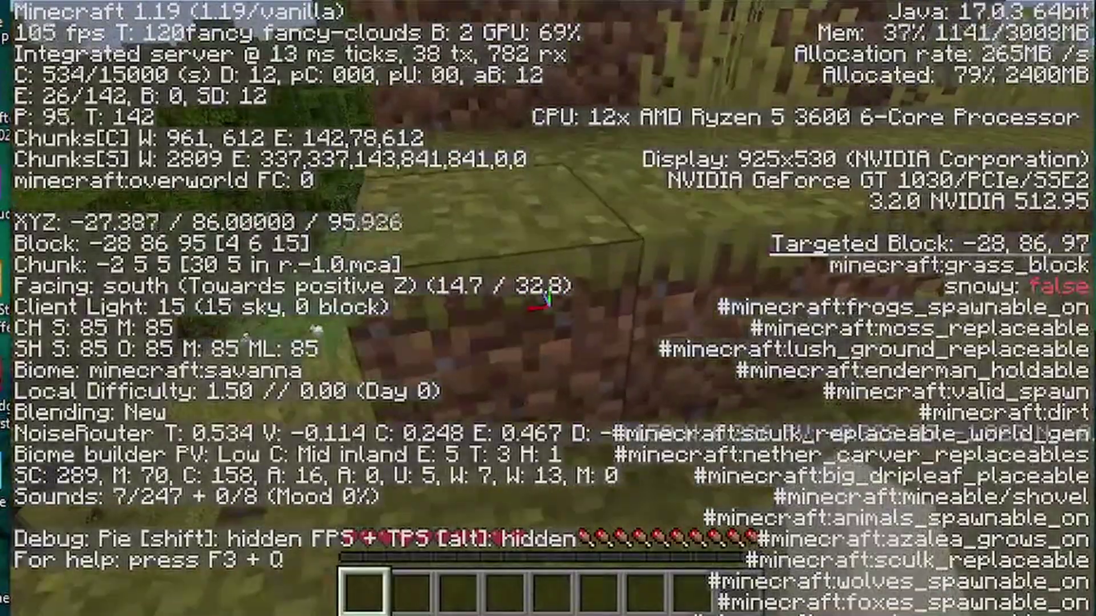
Step: Turn VSync back on in the video settings and resume the game
{"action": "key", "text": "Escape"}
{"action": "left_click", "coordinate": [506, 380]}
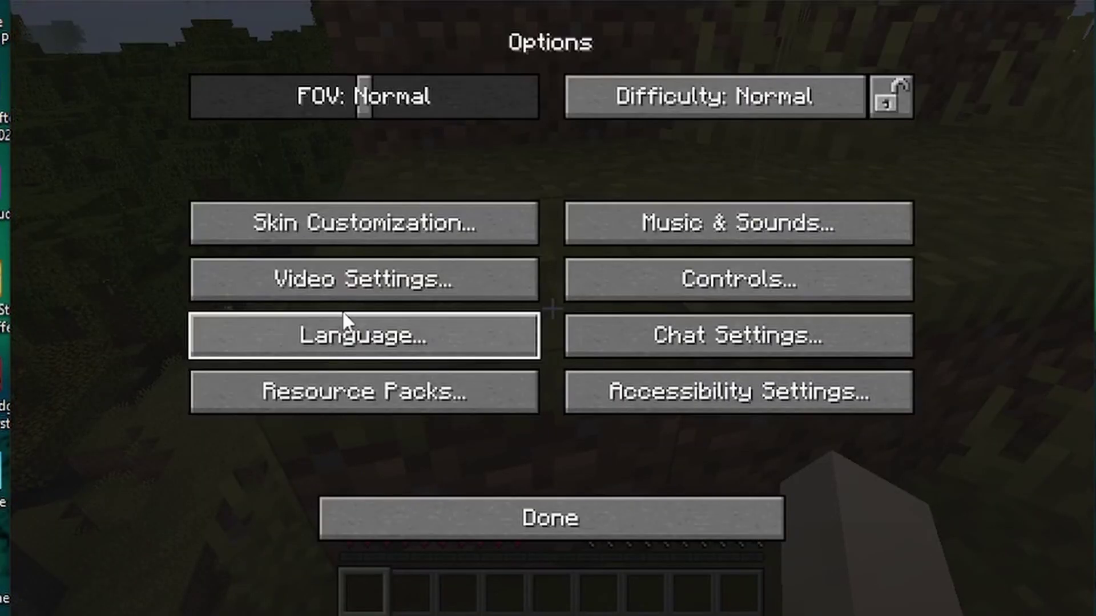
{"action": "left_click", "coordinate": [318, 343]}
{"action": "key", "text": "Escape"}
{"action": "left_click", "coordinate": [307, 289]}
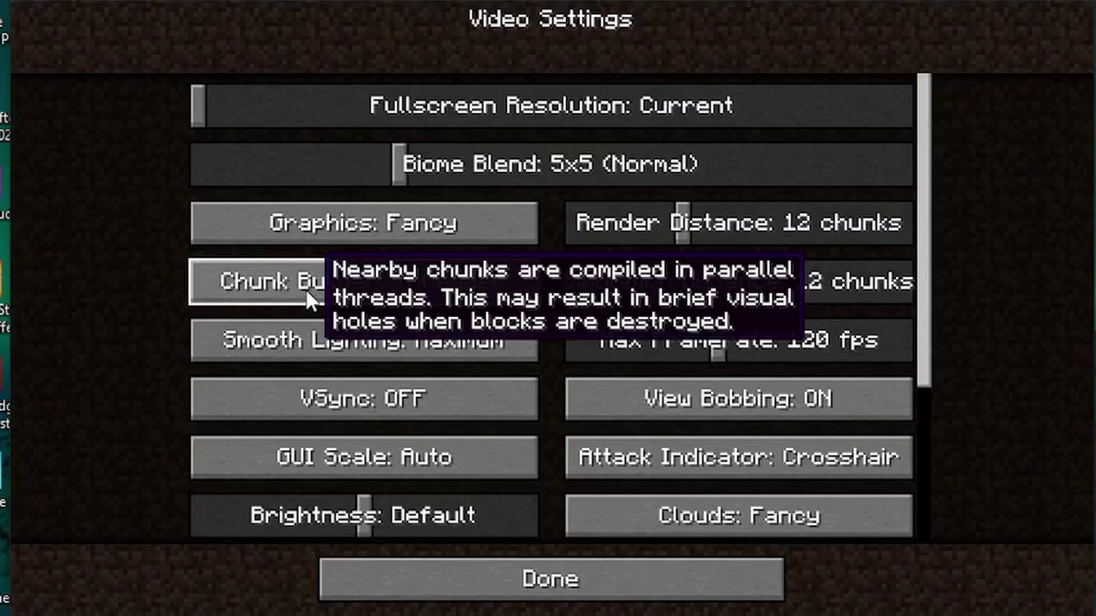
{"action": "left_click", "coordinate": [449, 561]}
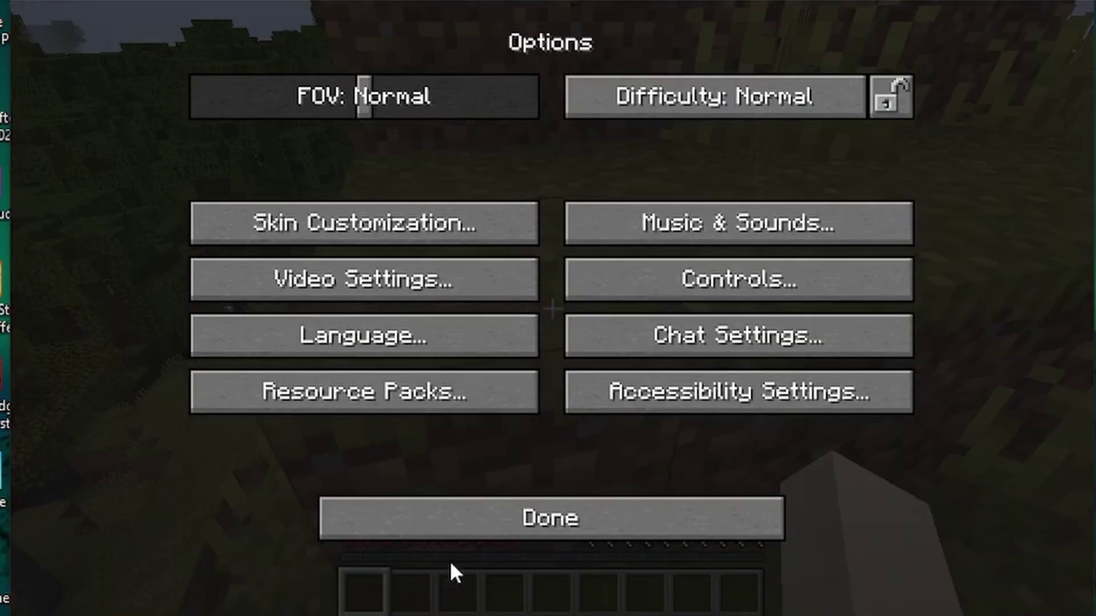
{"action": "left_click", "coordinate": [466, 515]}
{"action": "key", "text": "Escape"}
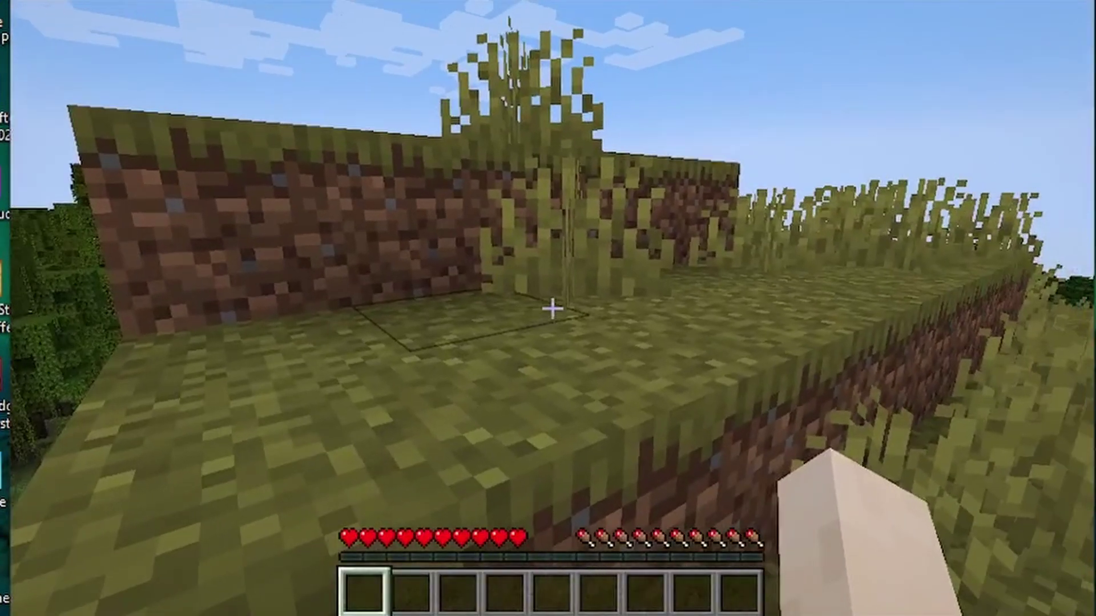
Step: Display the debug overlay and walk across the terrain to check the frame rate with VSync on
{"action": "key", "text": "F3"}
{"action": "key", "text": "w"}
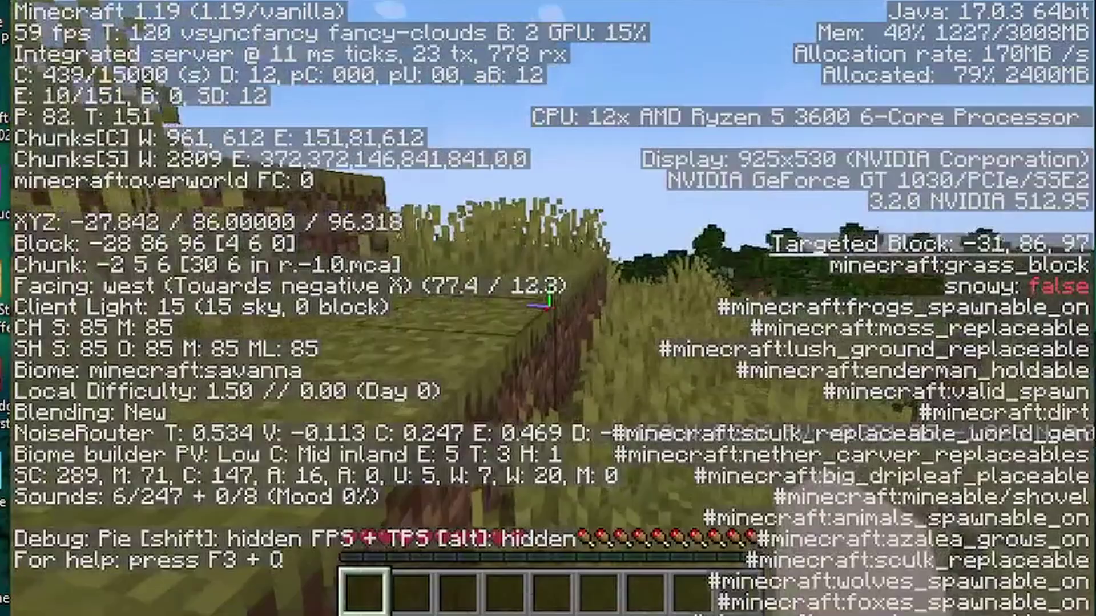
{"action": "key", "text": "w"}
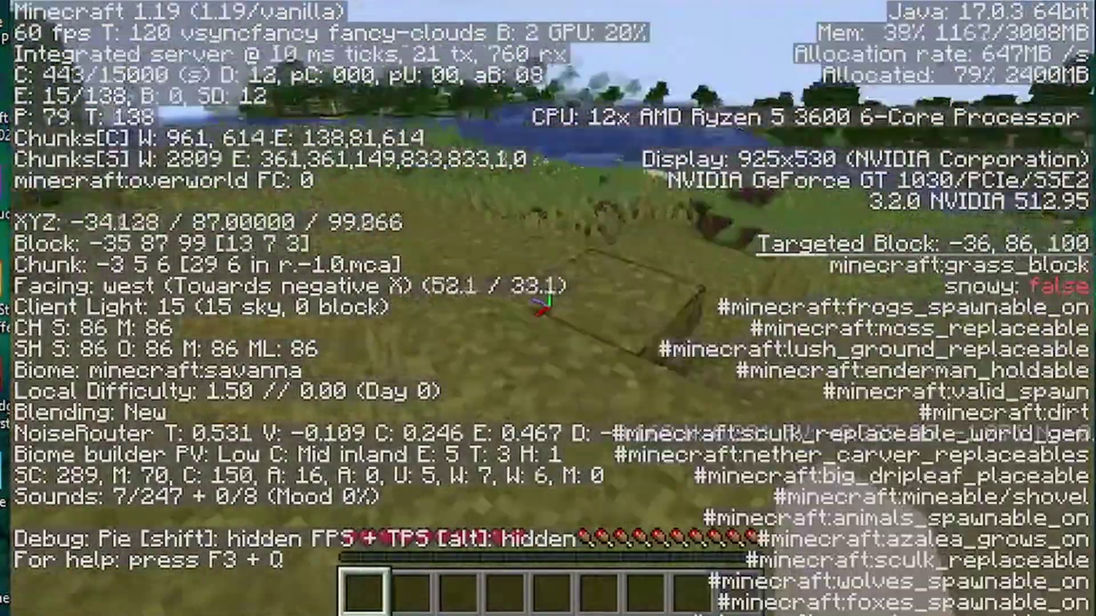
{"action": "key", "text": "w"}
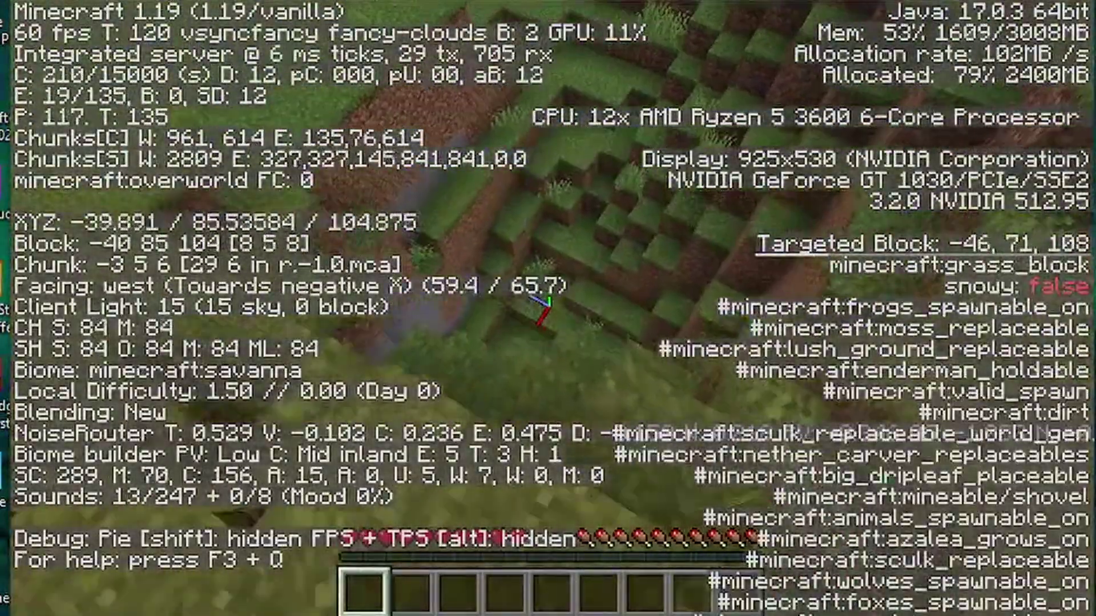
{"action": "key", "text": "w"}
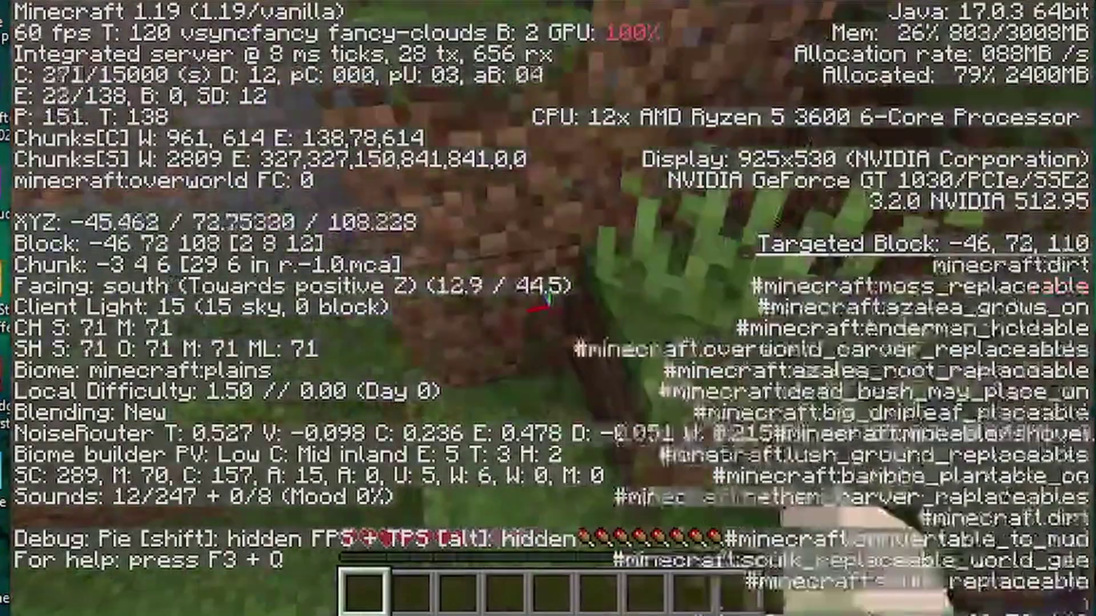
{"action": "key", "text": "w"}
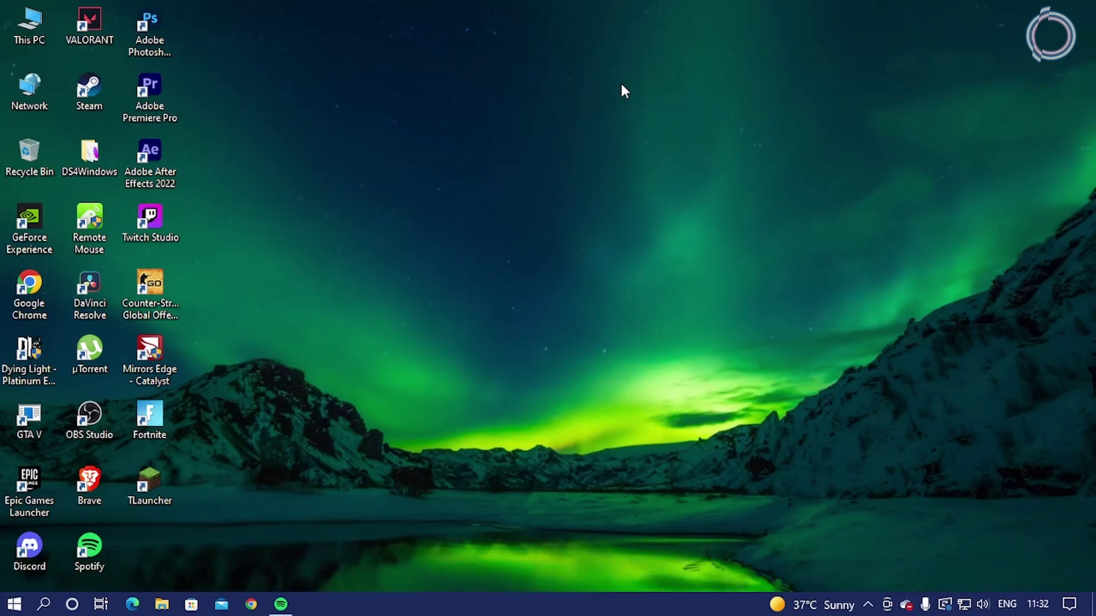
Step: Search Windows for "power" and open the Power Options list of power plans
{"action": "key", "text": "super"}
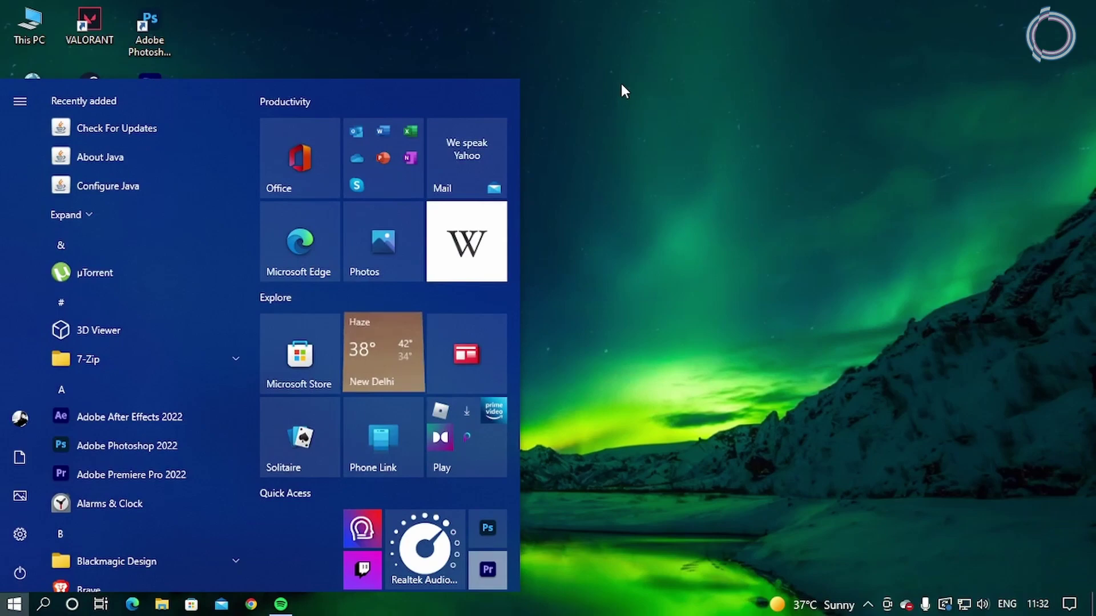
{"action": "type", "text": "power"}
{"action": "key", "text": "Return"}
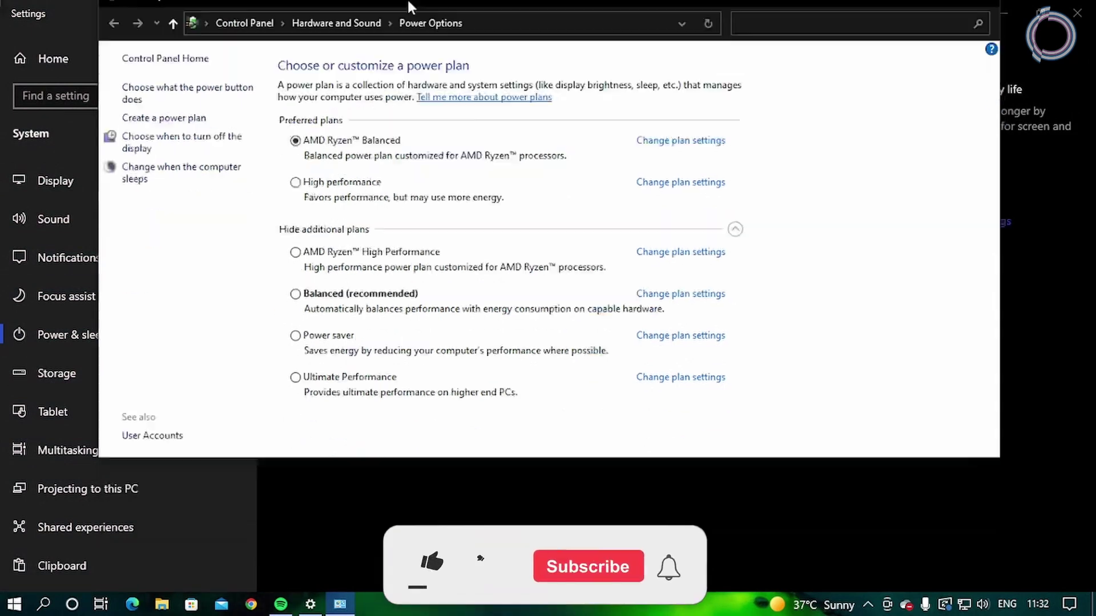
Step: Try the Ultimate Performance and AMD Ryzen High Performance plans, and make High performance the active power plan
{"action": "left_click", "coordinate": [359, 256]}
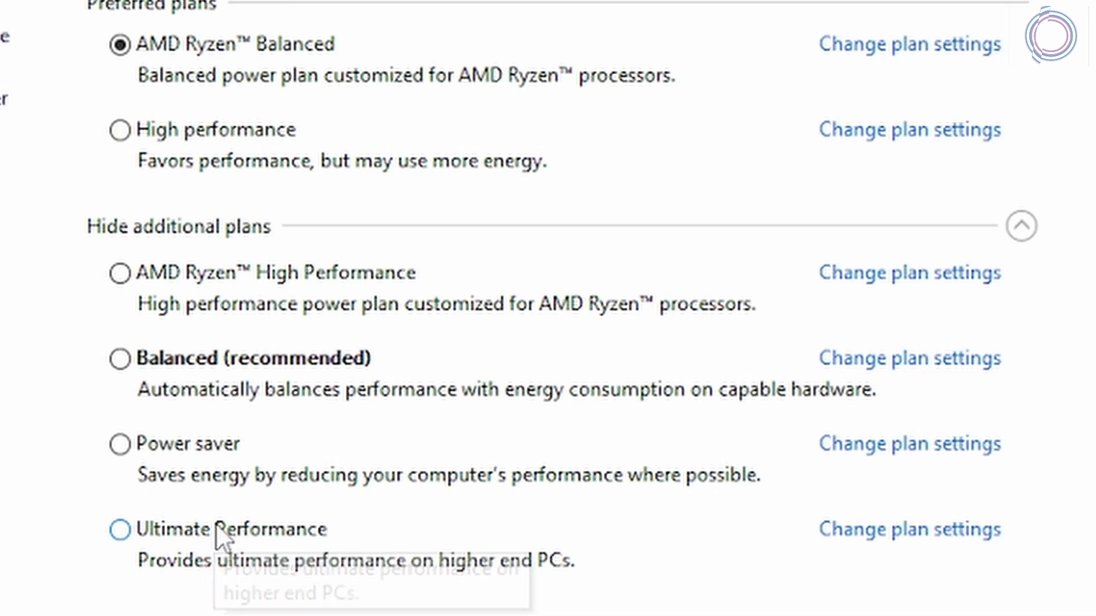
{"action": "left_click", "coordinate": [183, 534]}
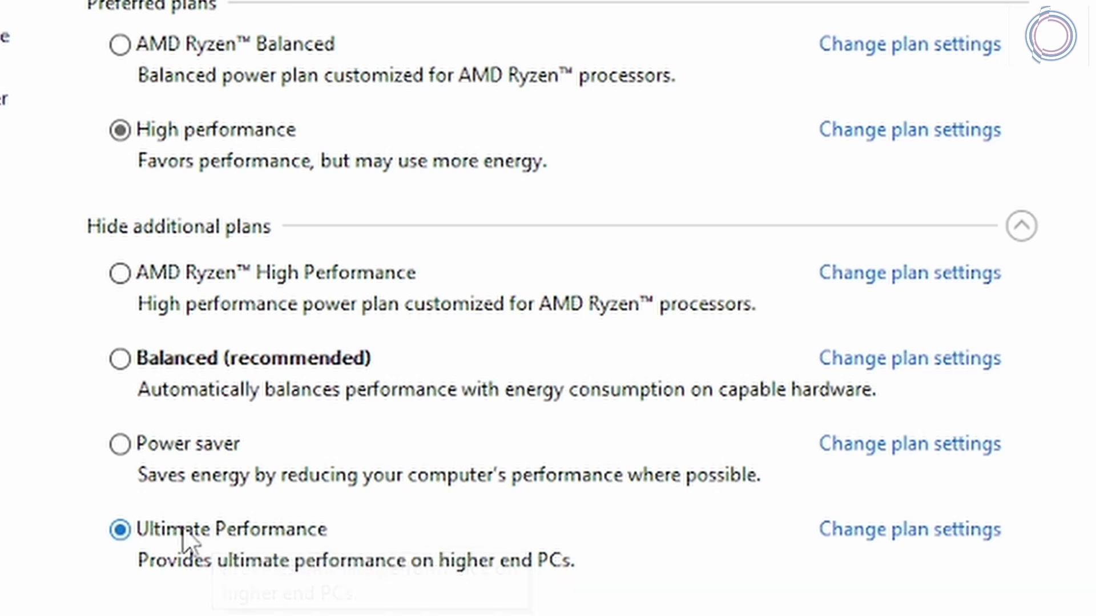
{"action": "left_click", "coordinate": [180, 275]}
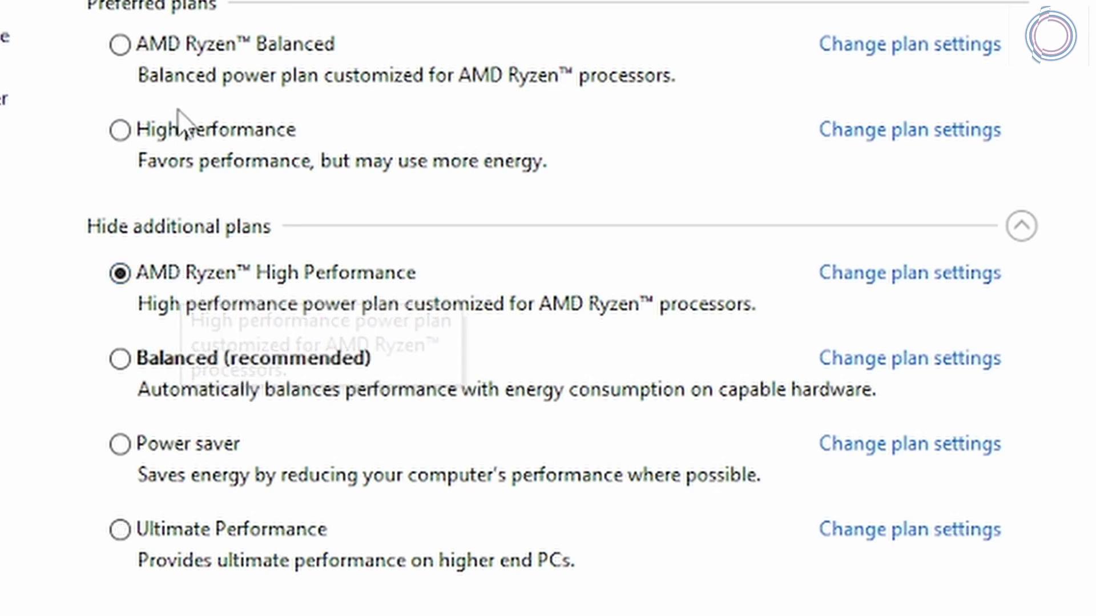
{"action": "left_click", "coordinate": [183, 135]}
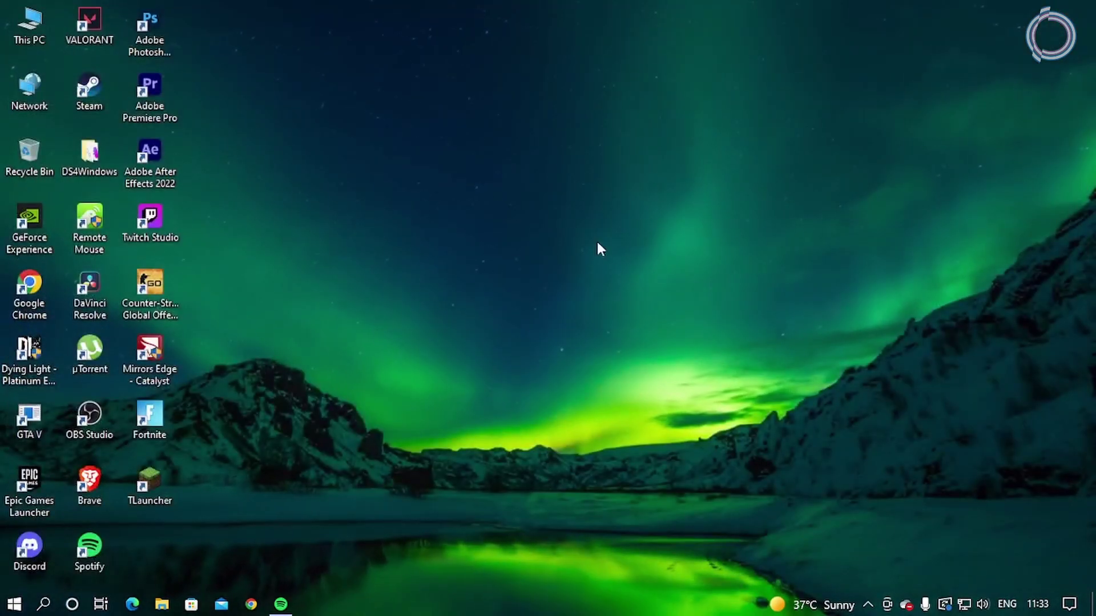
Step: Open the user's temporary files folder by running %temp%
{"action": "key", "text": "super+r"}
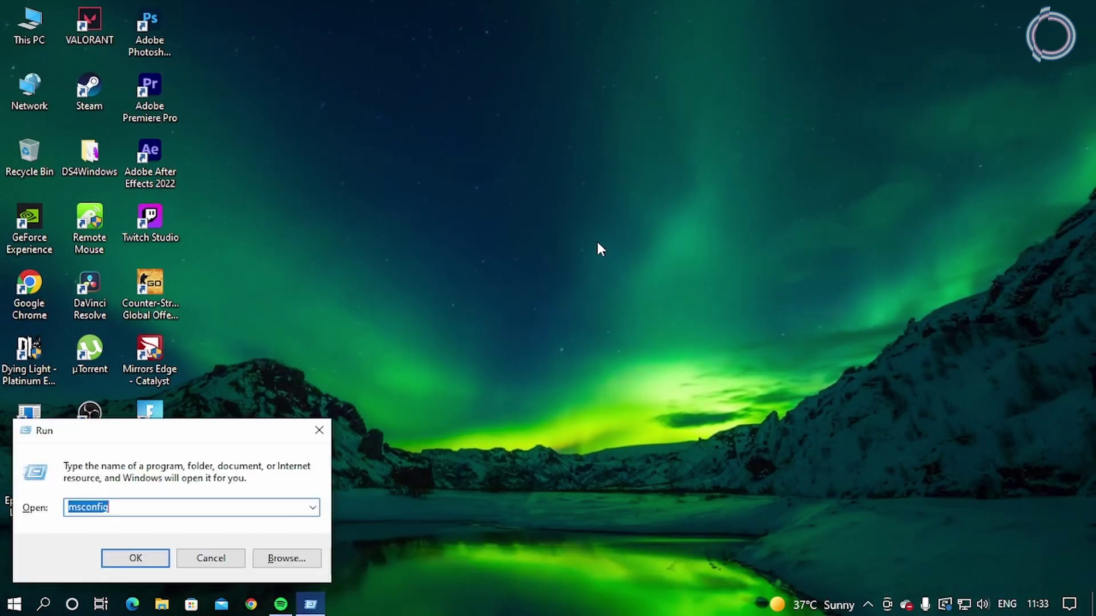
{"action": "type", "text": "%"}
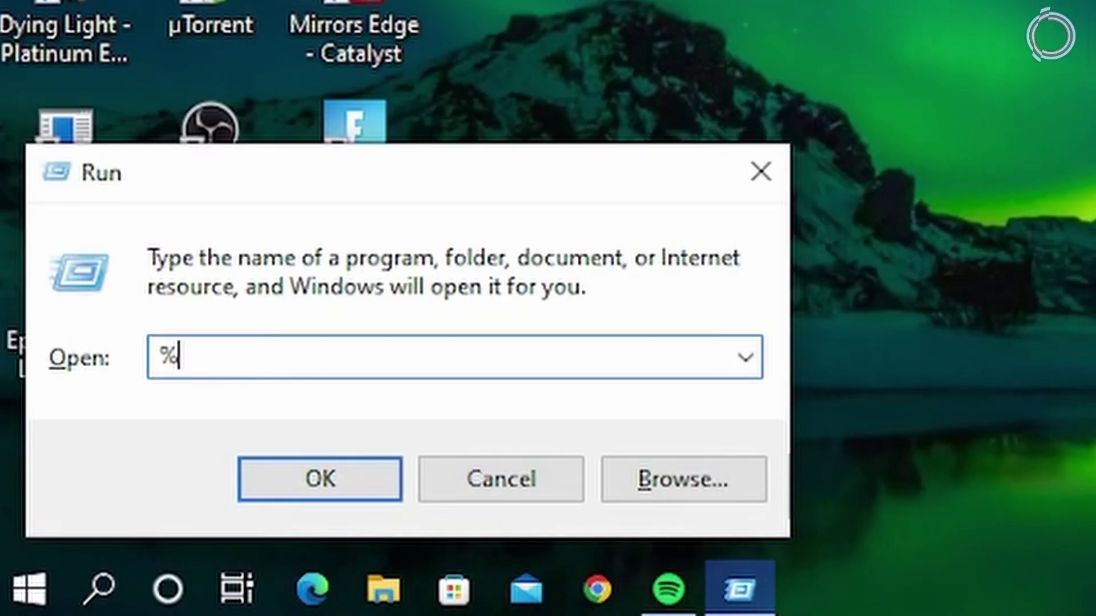
{"action": "type", "text": "temp"}
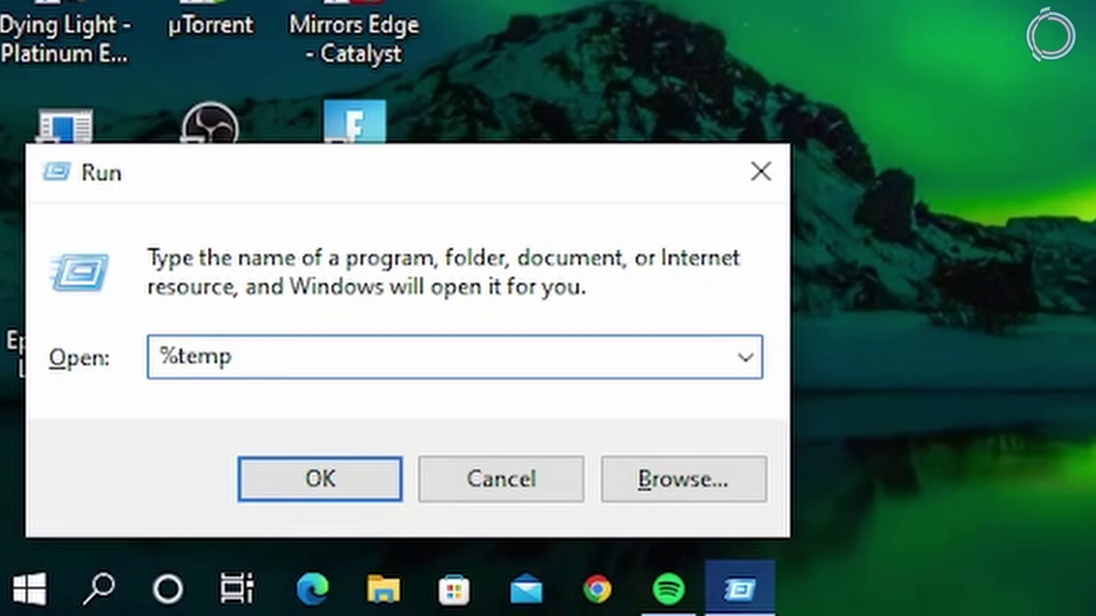
{"action": "type", "text": "%"}
{"action": "key", "text": "Return"}
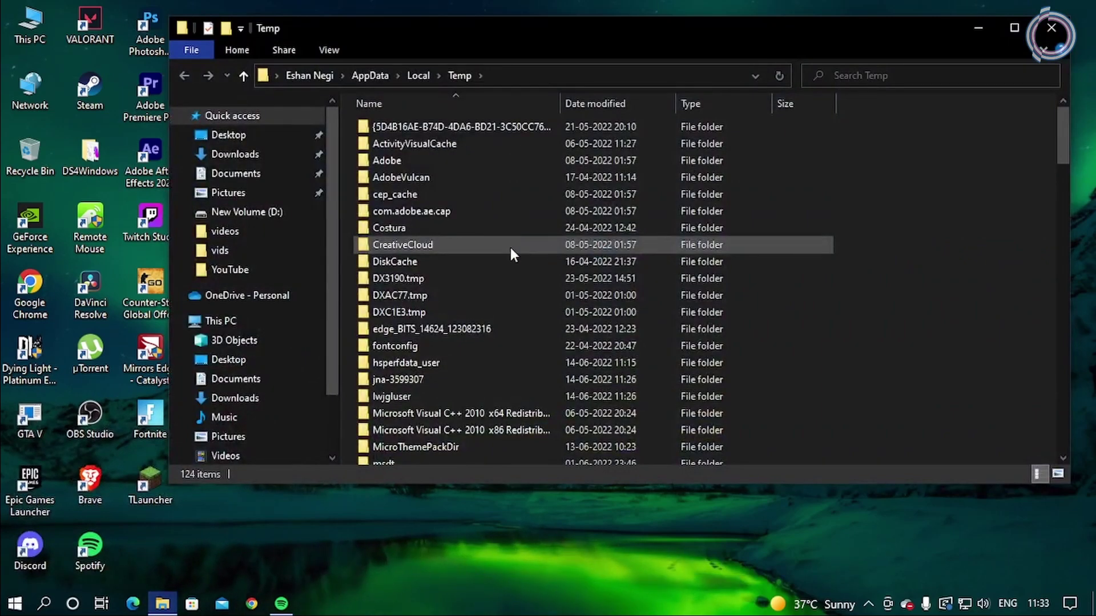
Step: Permanently delete everything in the Temp folder, skipping the files in use, and close the folder
{"action": "double_click", "coordinate": [960, 29]}
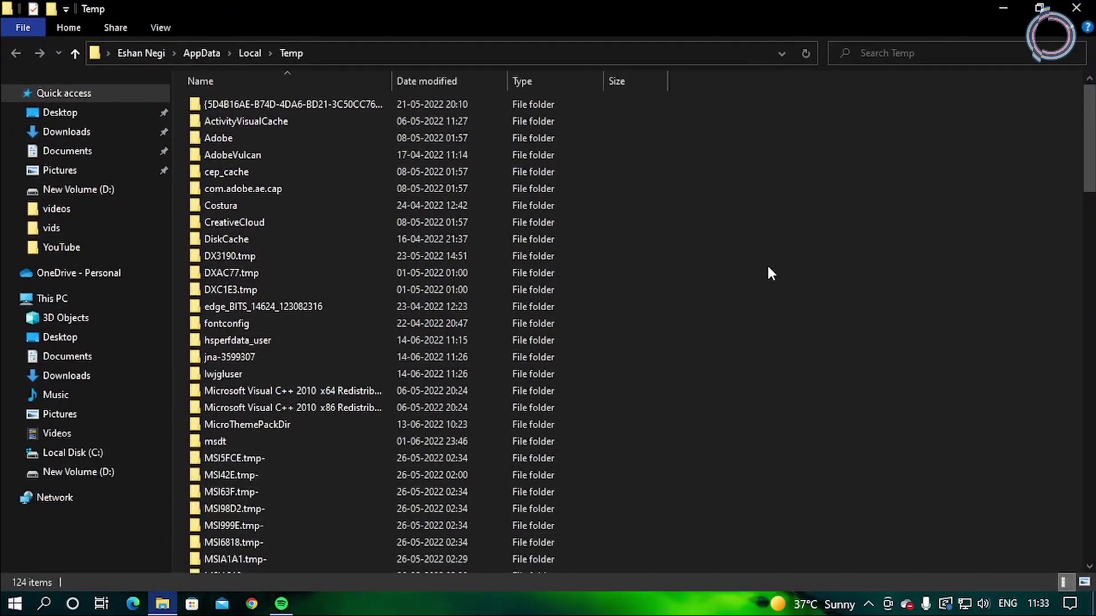
{"action": "left_click", "coordinate": [474, 423]}
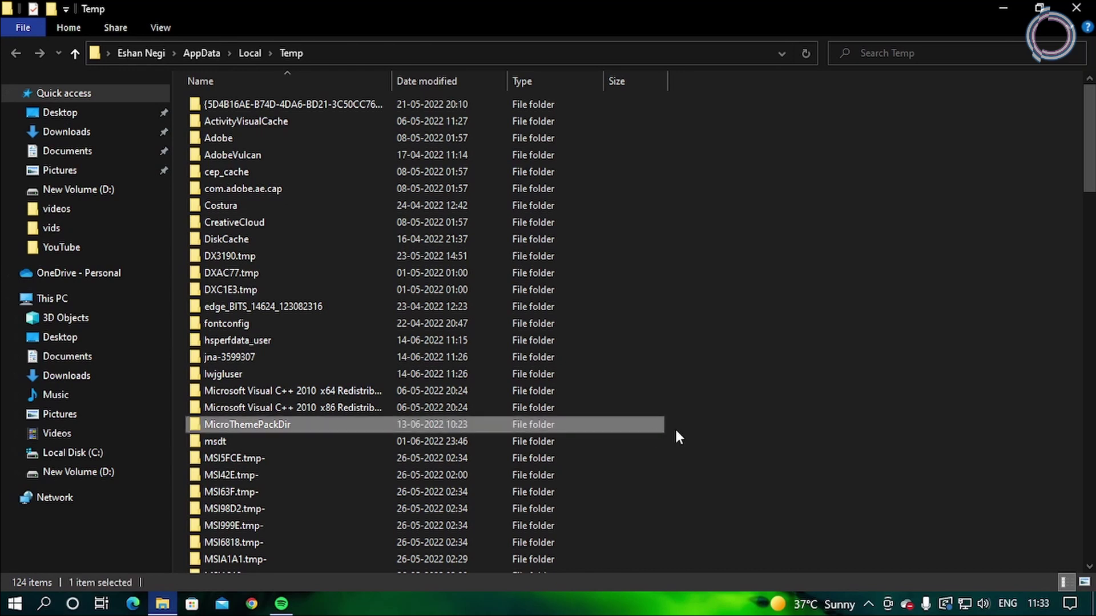
{"action": "key", "text": "ctrl+a"}
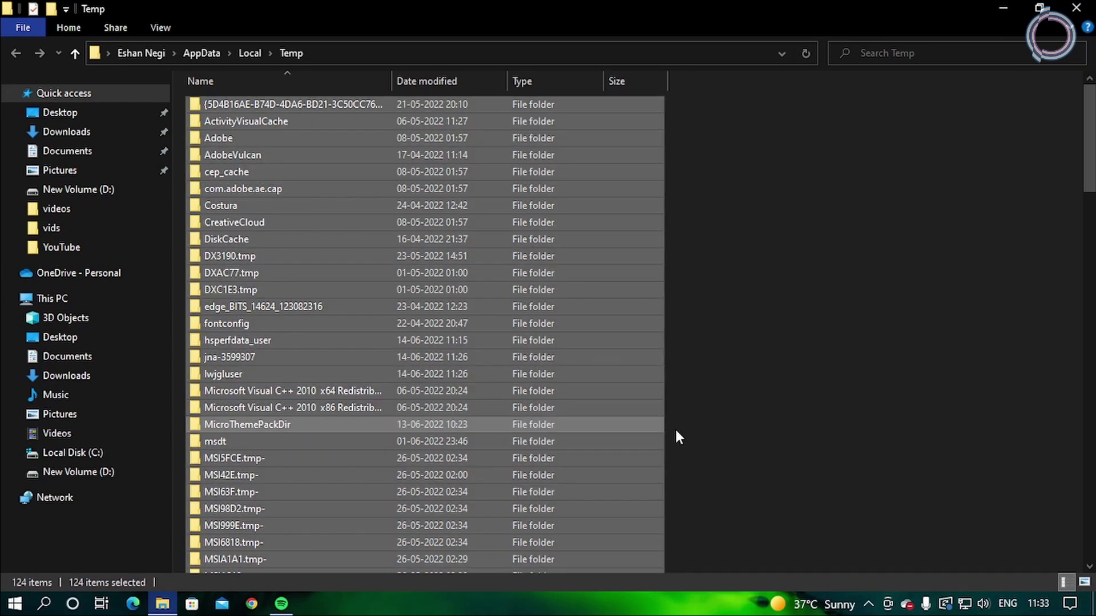
{"action": "key", "text": "shift+Delete"}
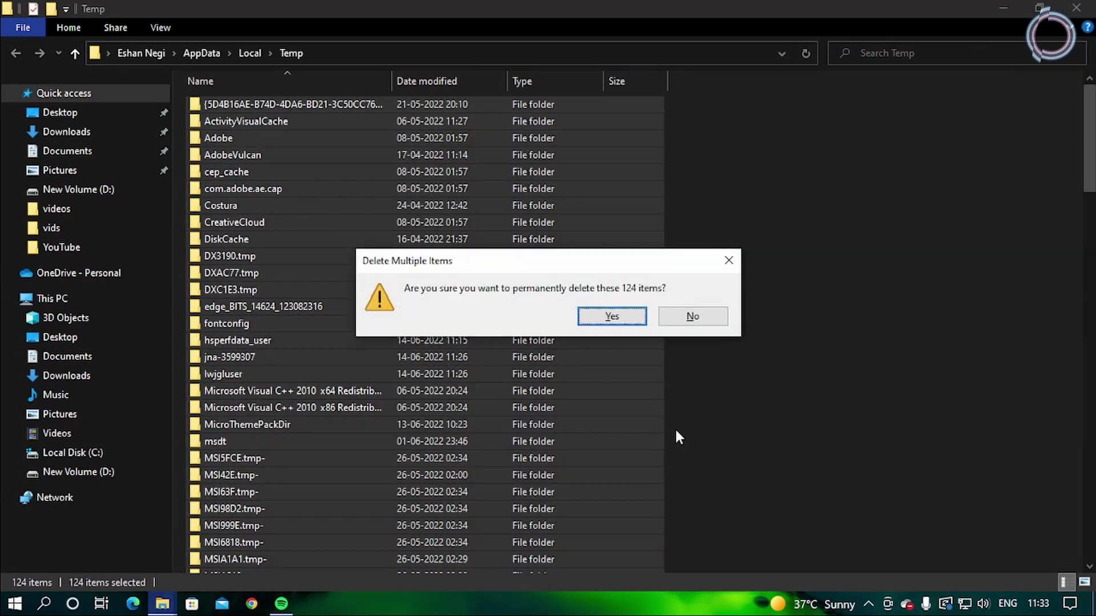
{"action": "key", "text": "Return"}
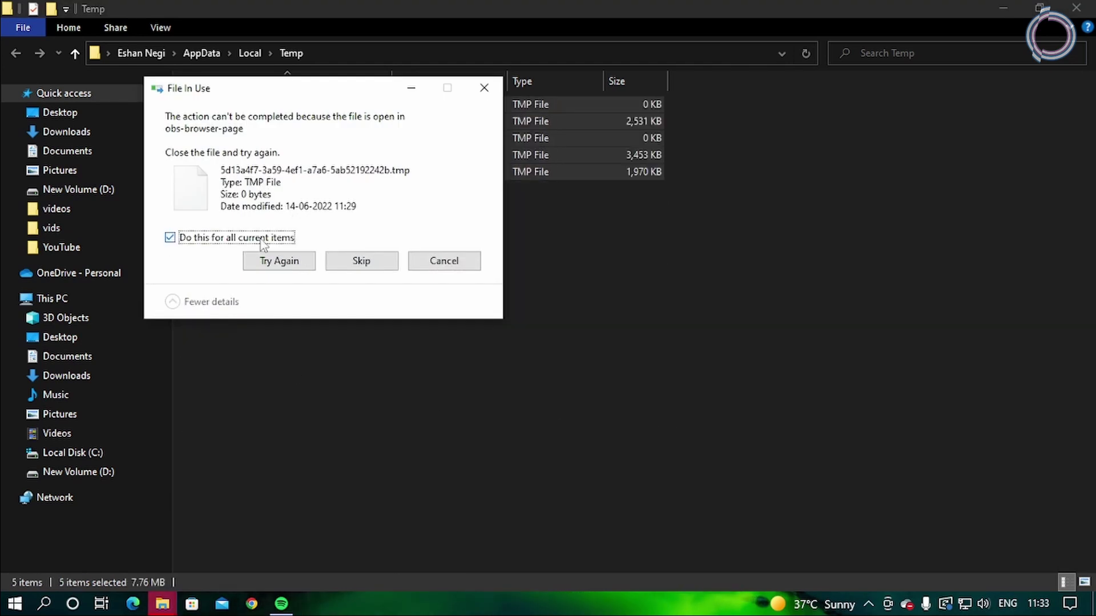
{"action": "left_click", "coordinate": [305, 265]}
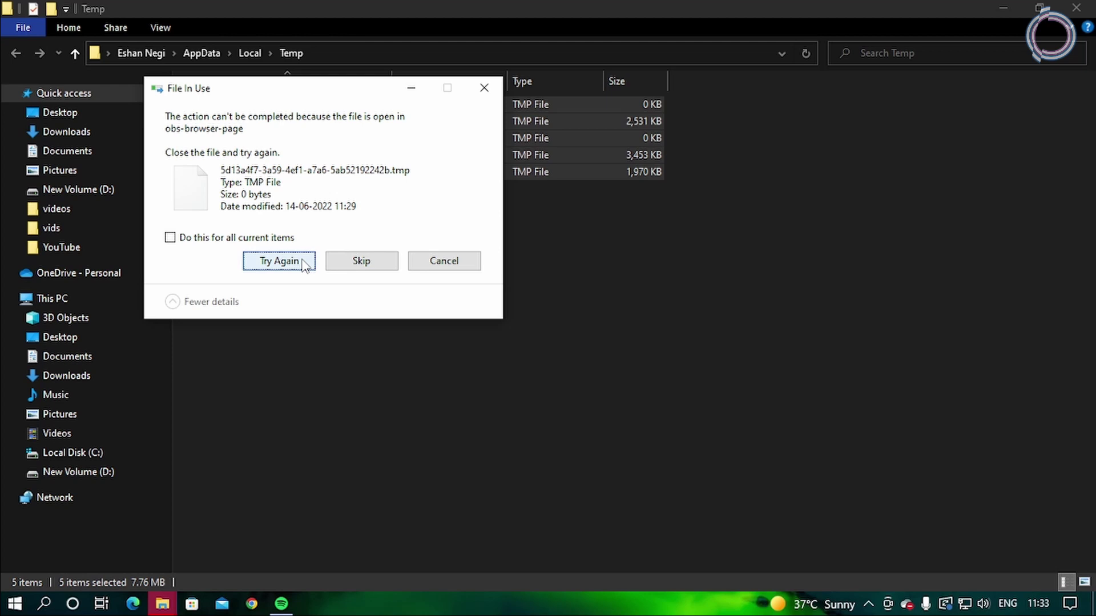
{"action": "left_click", "coordinate": [361, 261]}
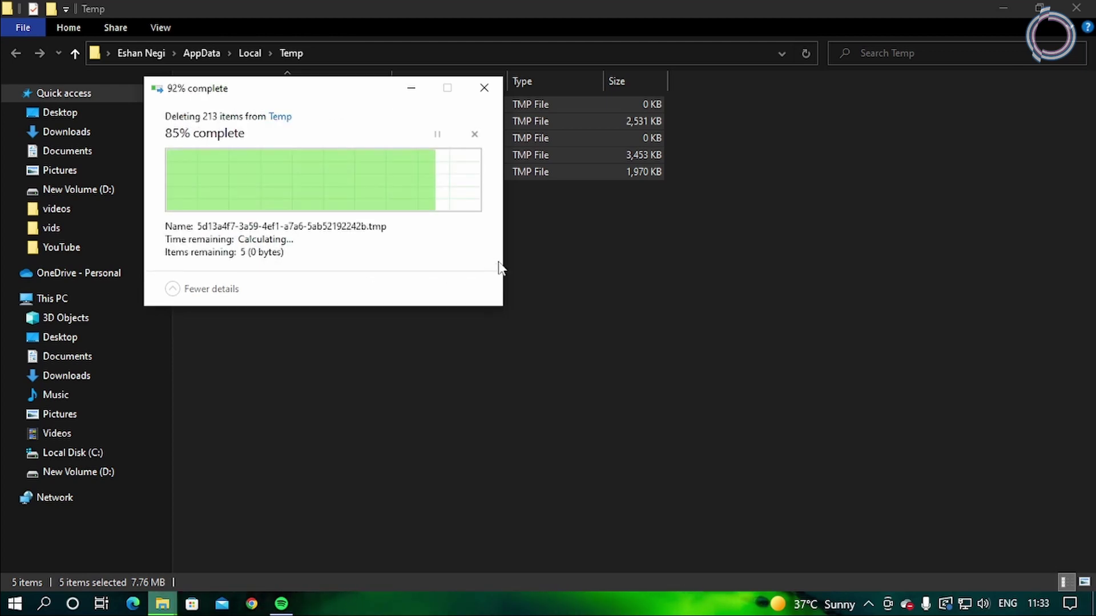
{"action": "left_click", "coordinate": [570, 237]}
{"action": "left_click_drag", "start_coordinate": [474, 136], "coordinate": [336, 104]}
{"action": "left_click_drag", "start_coordinate": [459, 270], "coordinate": [483, 105]}
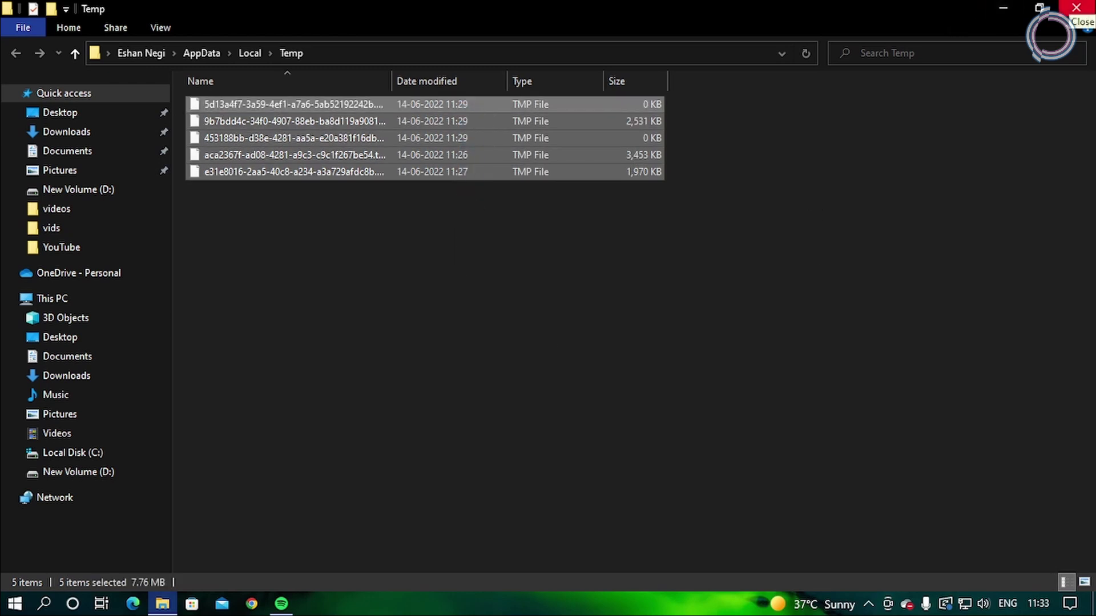
{"action": "left_click", "coordinate": [1076, 7]}
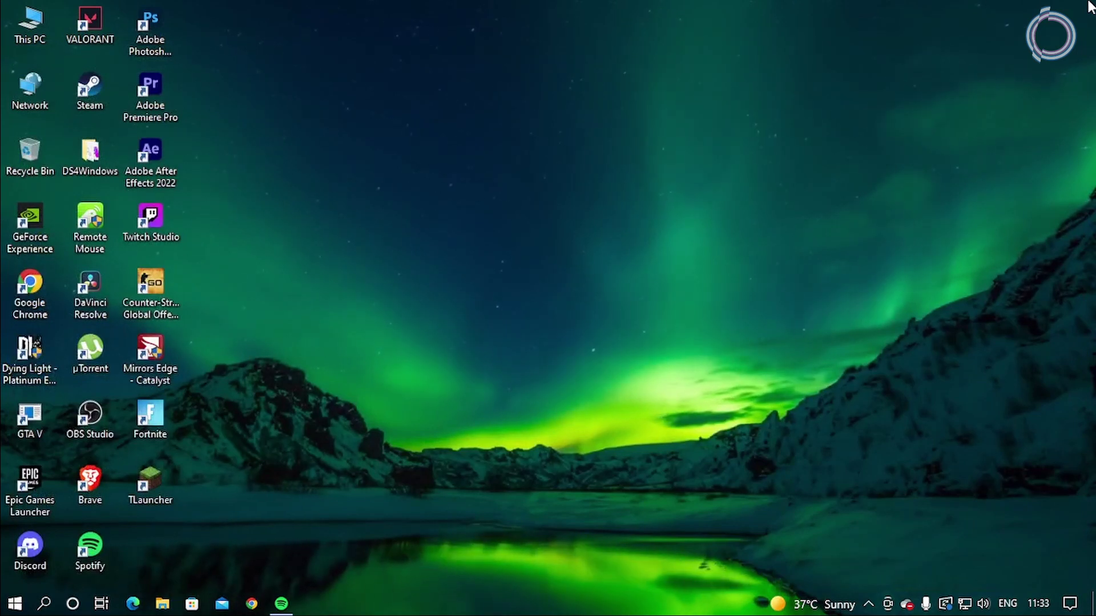
Step: Open the Prefetch folder by running prefetch and grant permanent access to it
{"action": "key", "text": "super+r"}
{"action": "type", "text": "pre"}
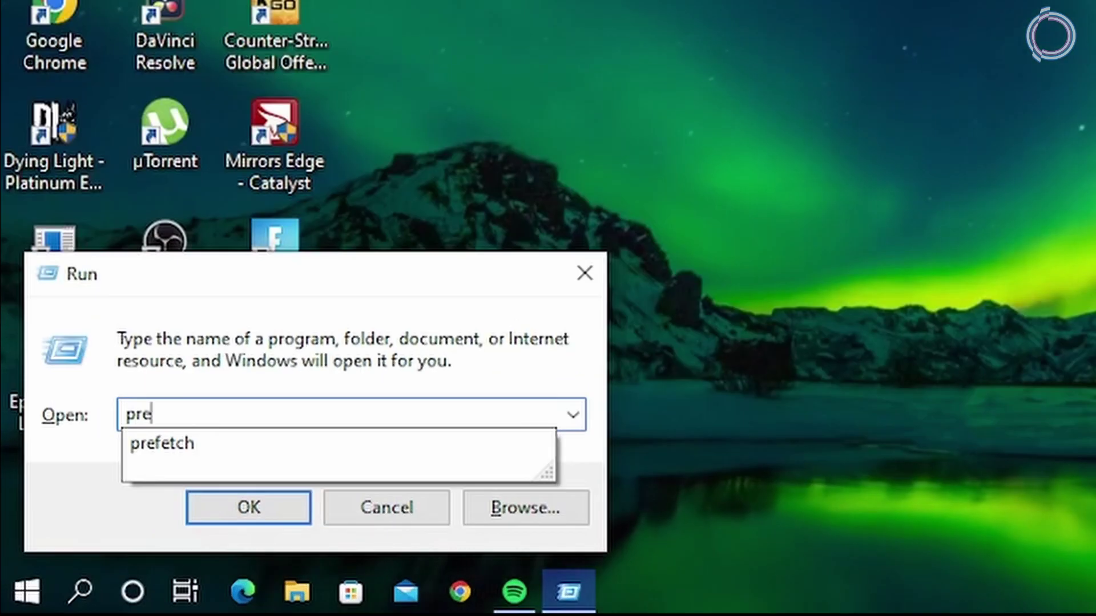
{"action": "type", "text": "fetch"}
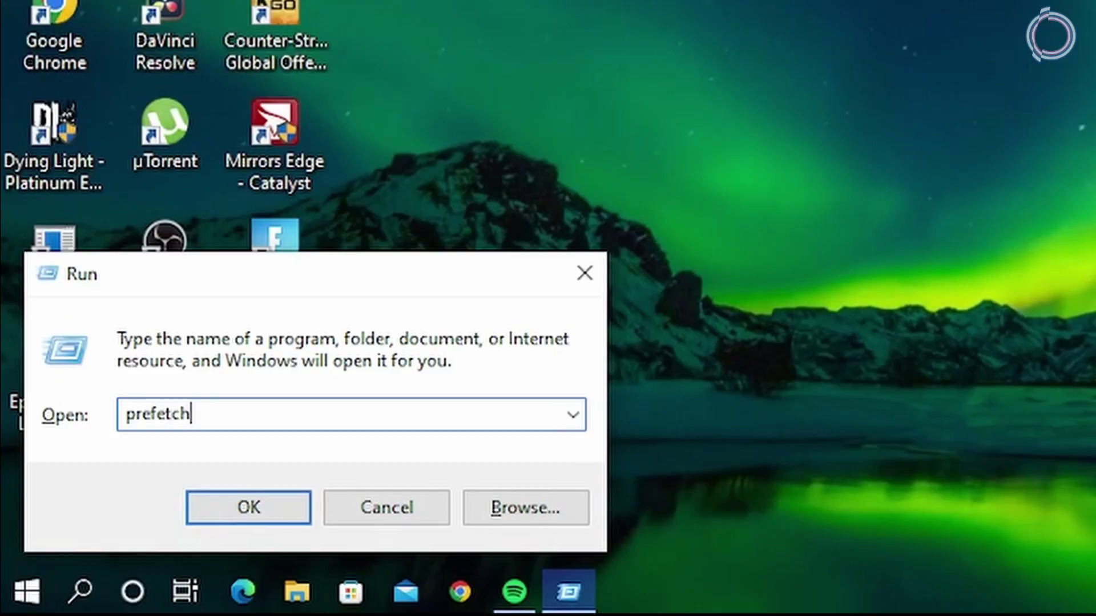
{"action": "key", "text": "Return"}
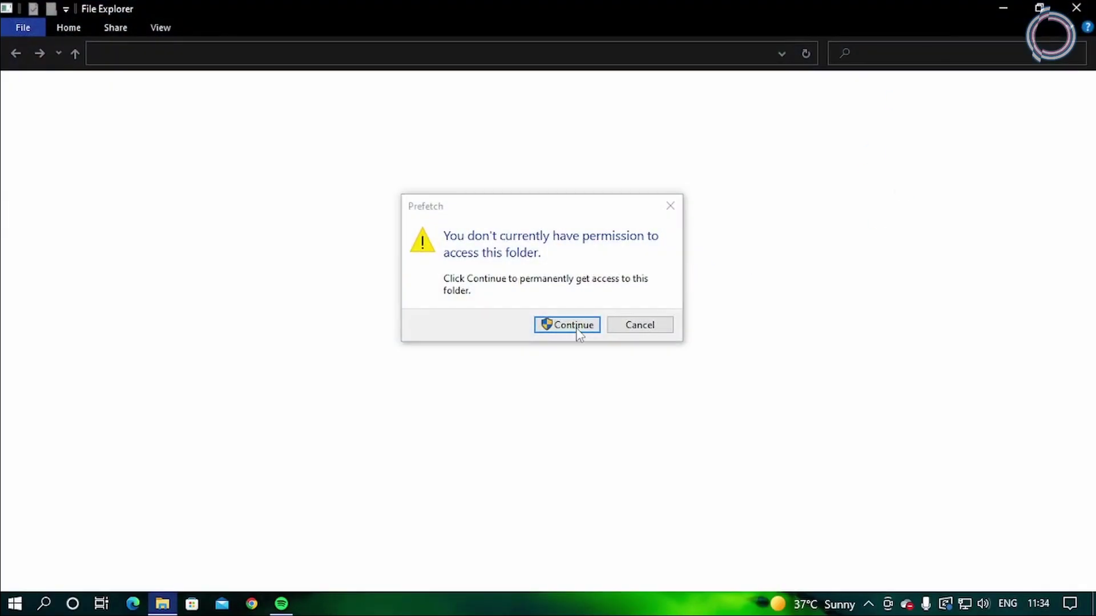
{"action": "left_click", "coordinate": [573, 324]}
Step: Delete all files in the Prefetch folder, skipping the one in use
{"action": "key", "text": "ctrl+a"}
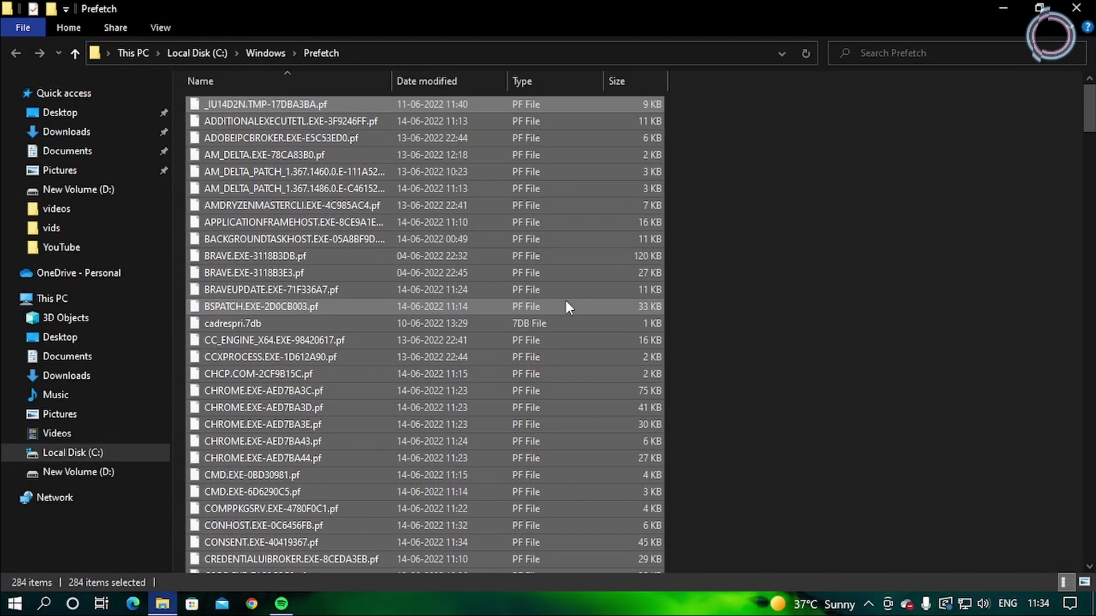
{"action": "key", "text": "Delete"}
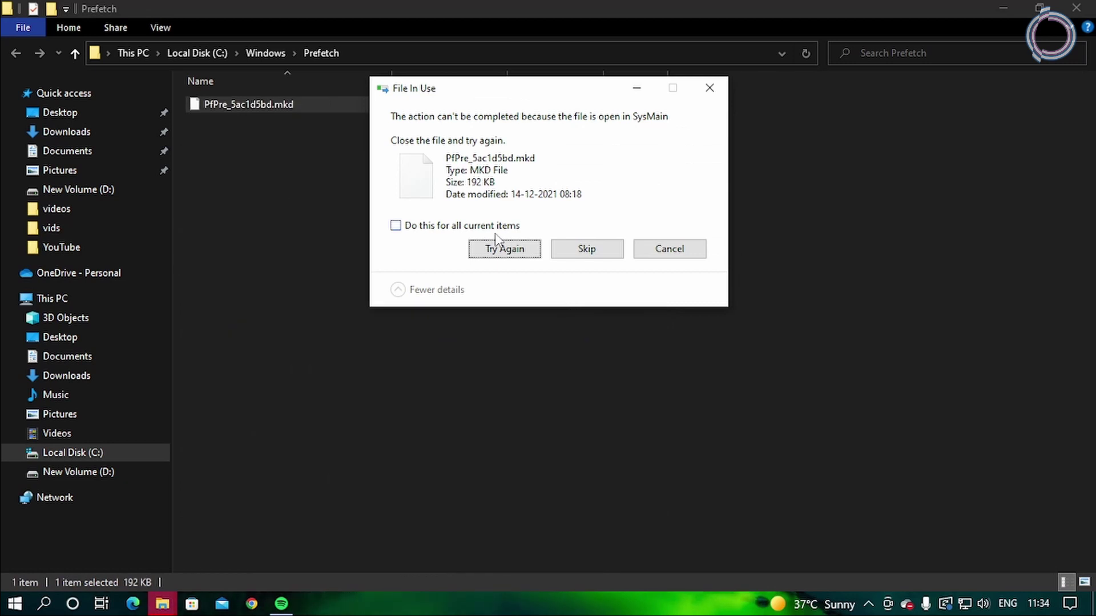
{"action": "left_click", "coordinate": [587, 249]}
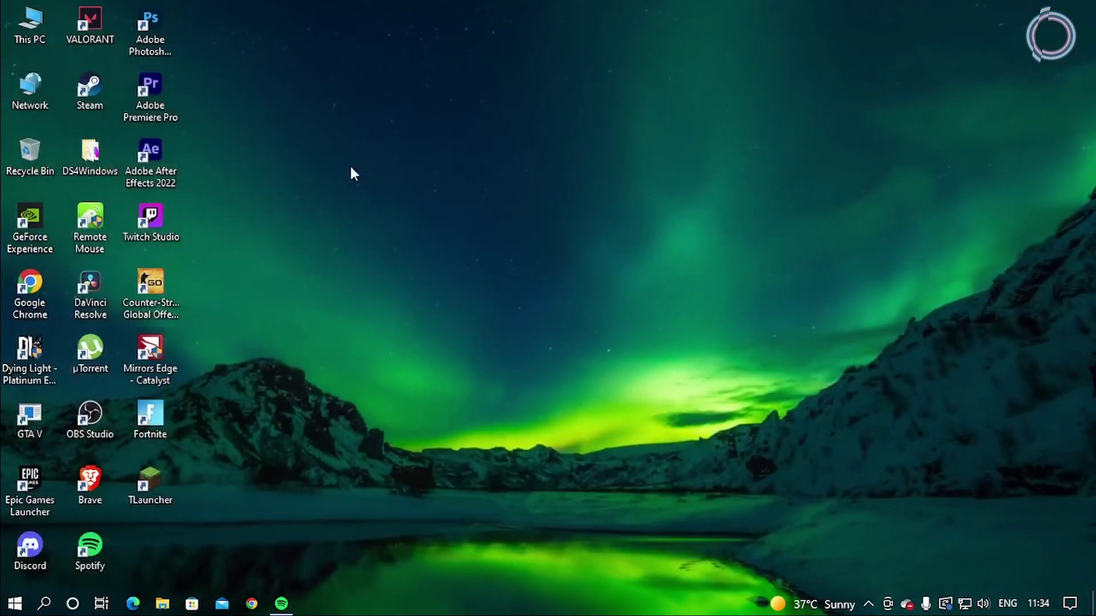
Step: Open Performance Options from This PC's advanced system settings and set the visual effects to Adjust for best performance
{"action": "right_click", "coordinate": [26, 16]}
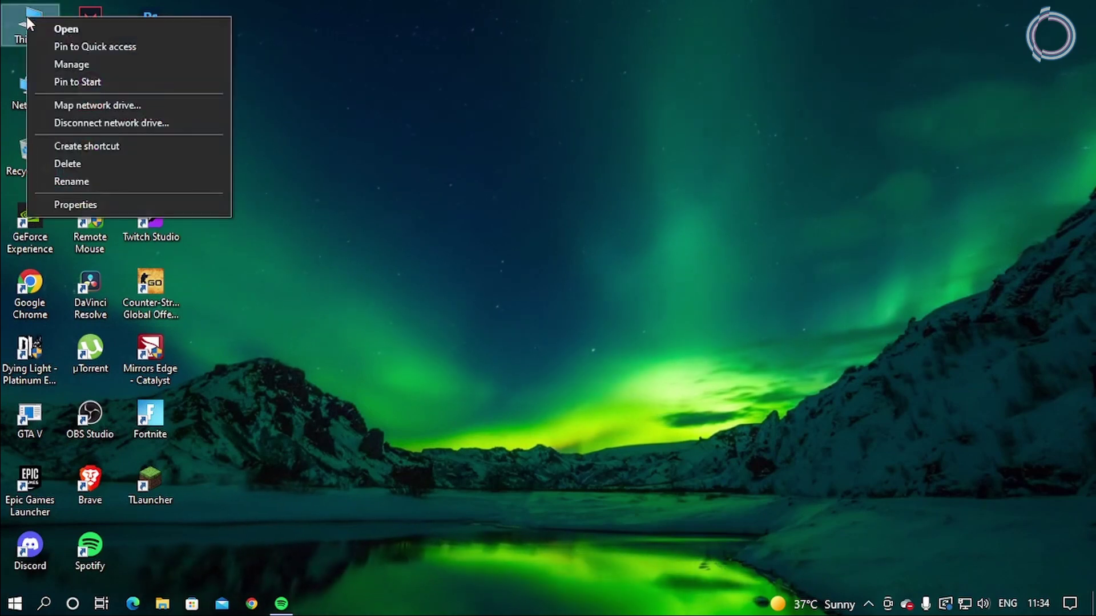
{"action": "left_click", "coordinate": [68, 206]}
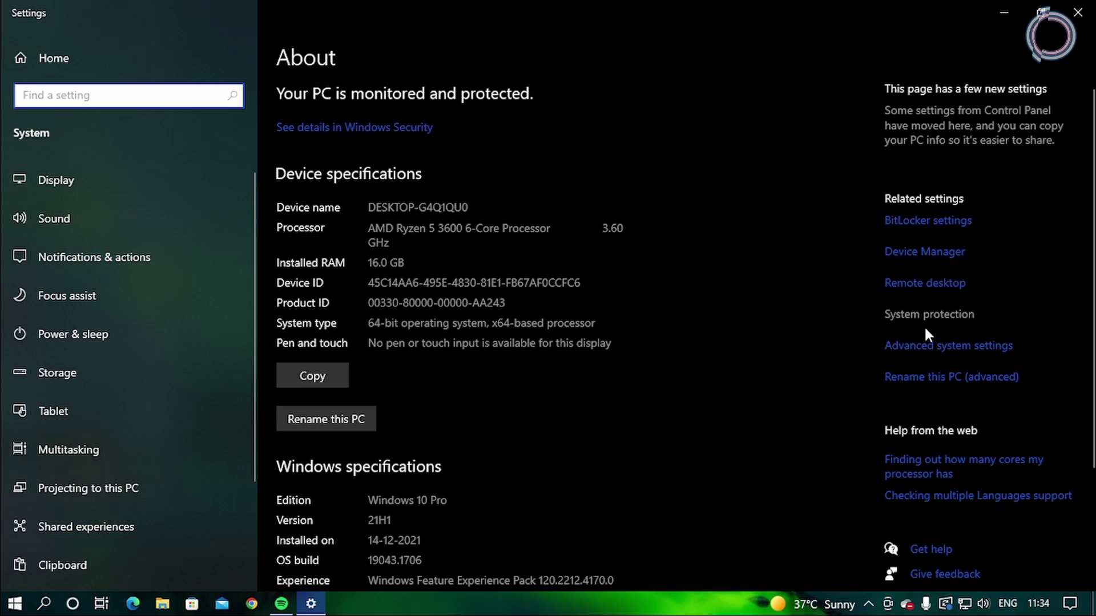
{"action": "left_click", "coordinate": [923, 346]}
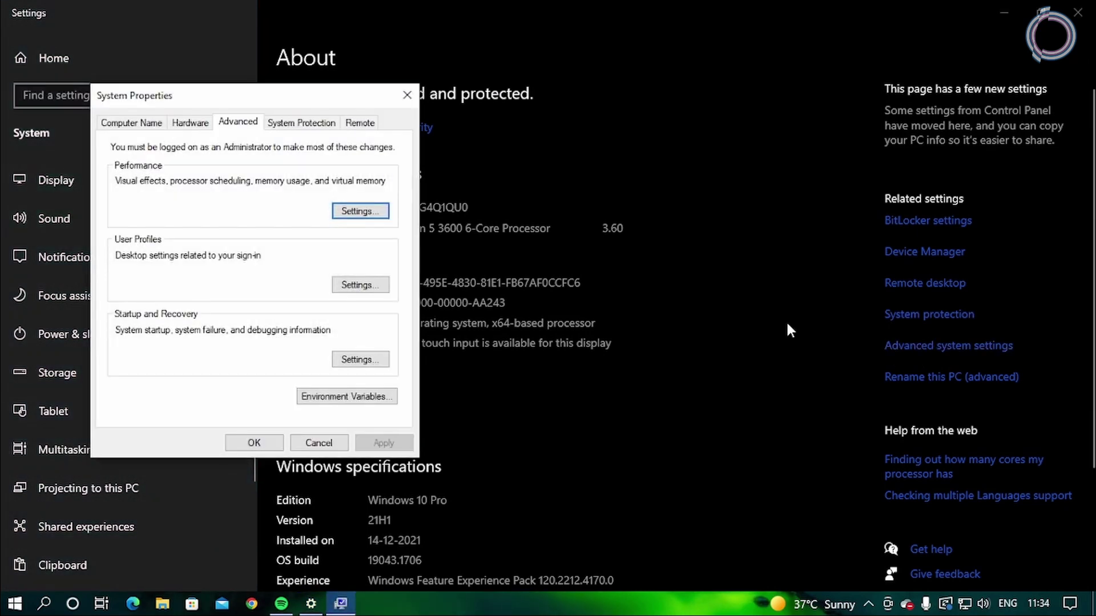
{"action": "left_click", "coordinate": [359, 212]}
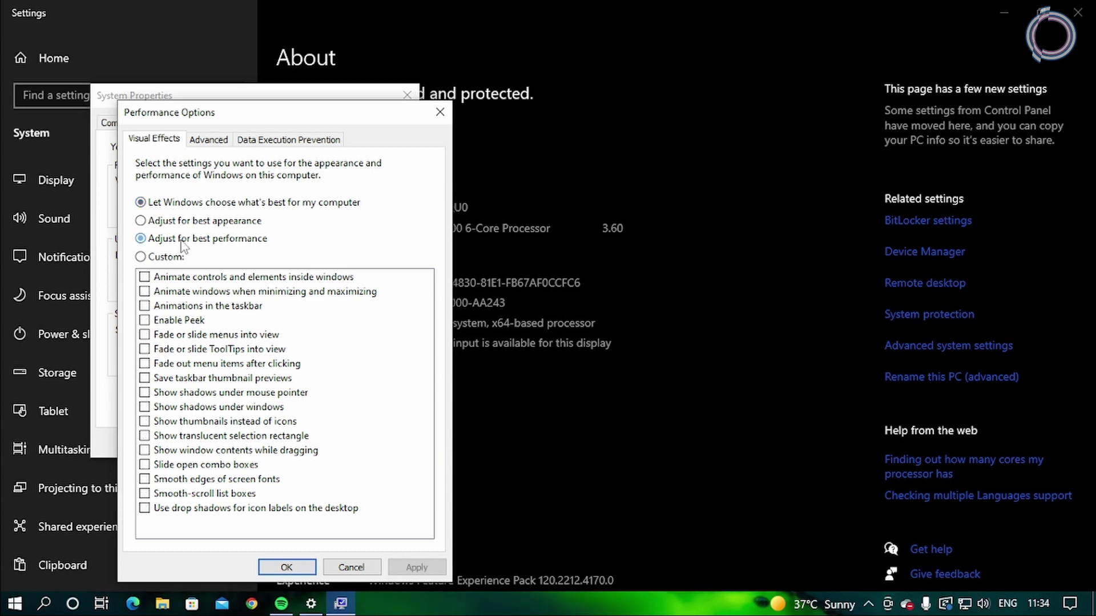
{"action": "left_click_drag", "start_coordinate": [178, 120], "coordinate": [166, 64]}
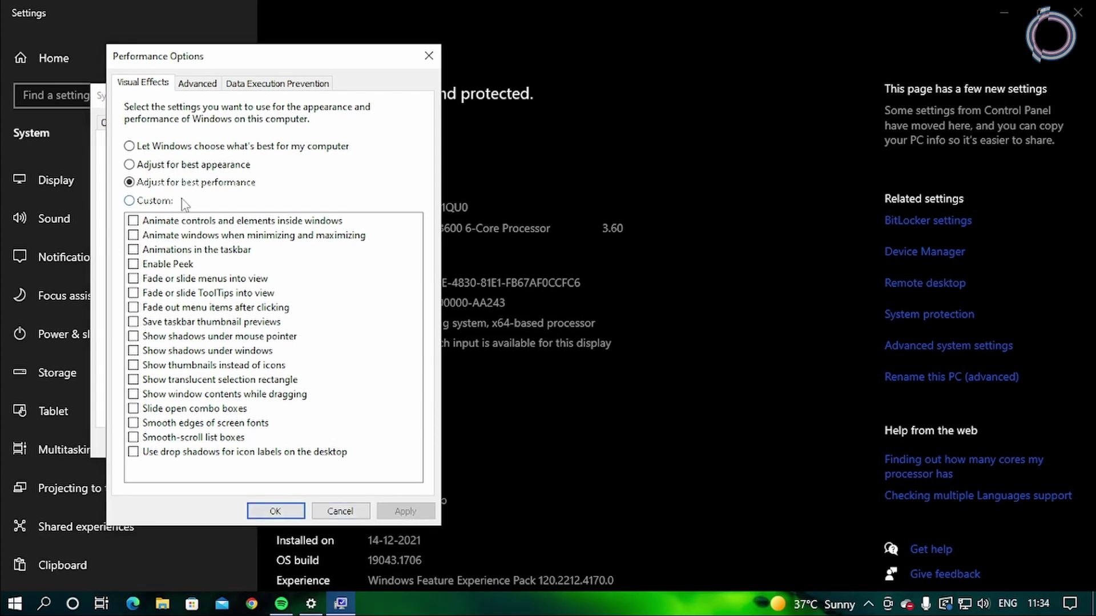
Step: Open the Virtual Memory settings, turn off automatic paging file management and choose a custom size for drive D
{"action": "left_click", "coordinate": [198, 84]}
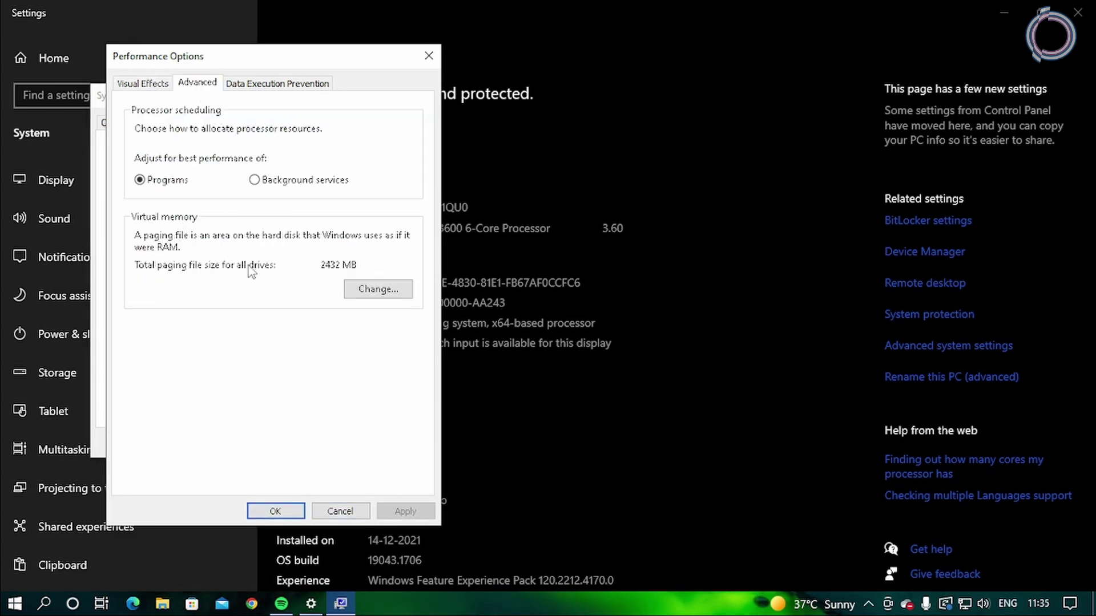
{"action": "left_click", "coordinate": [377, 291]}
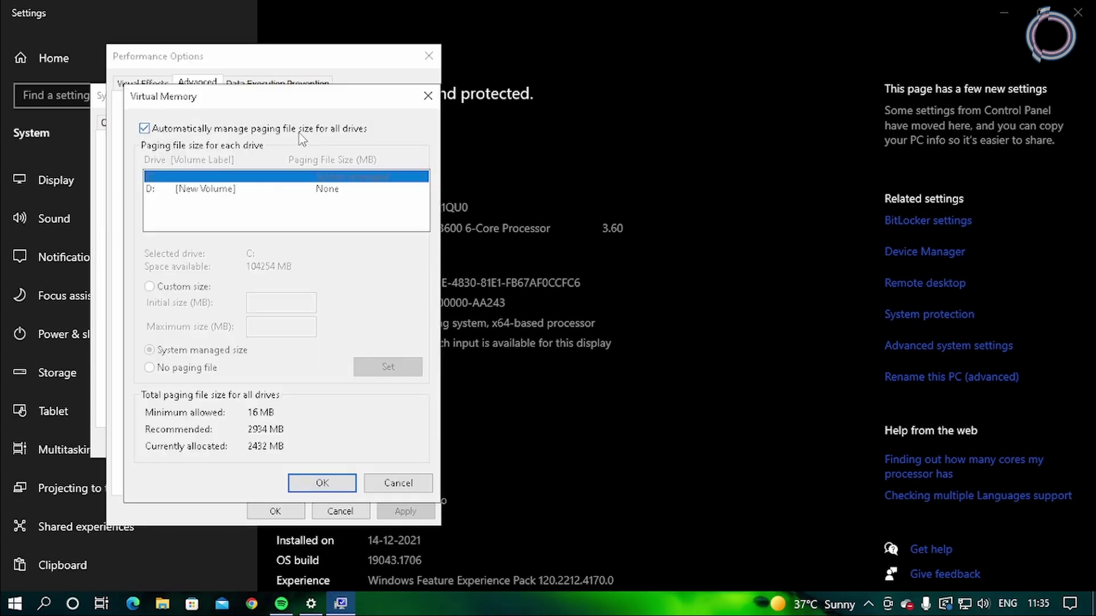
{"action": "left_click", "coordinate": [173, 130]}
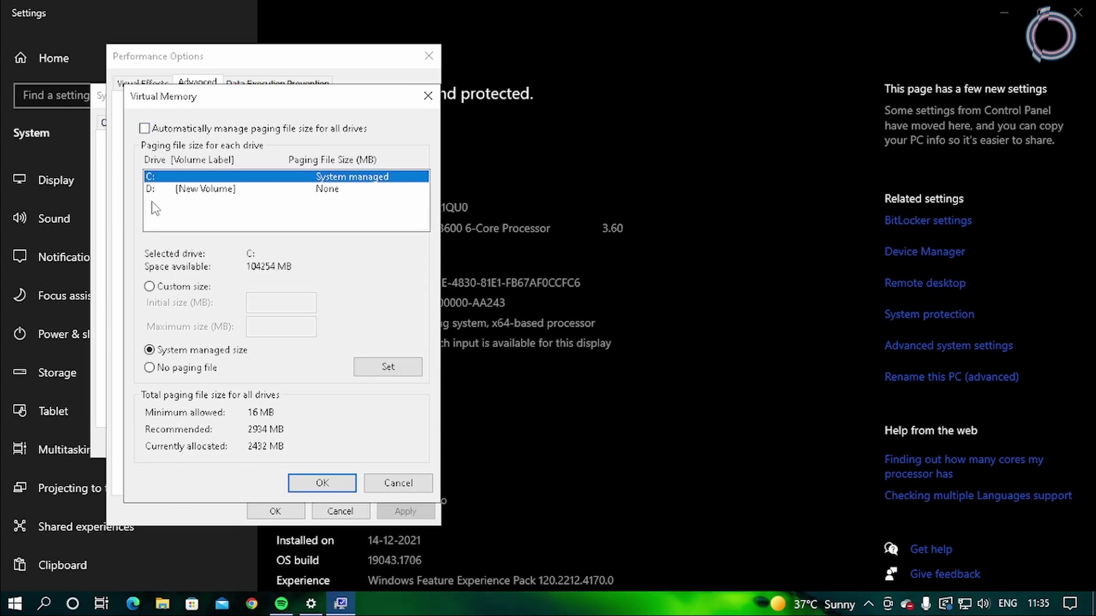
{"action": "left_click", "coordinate": [204, 191]}
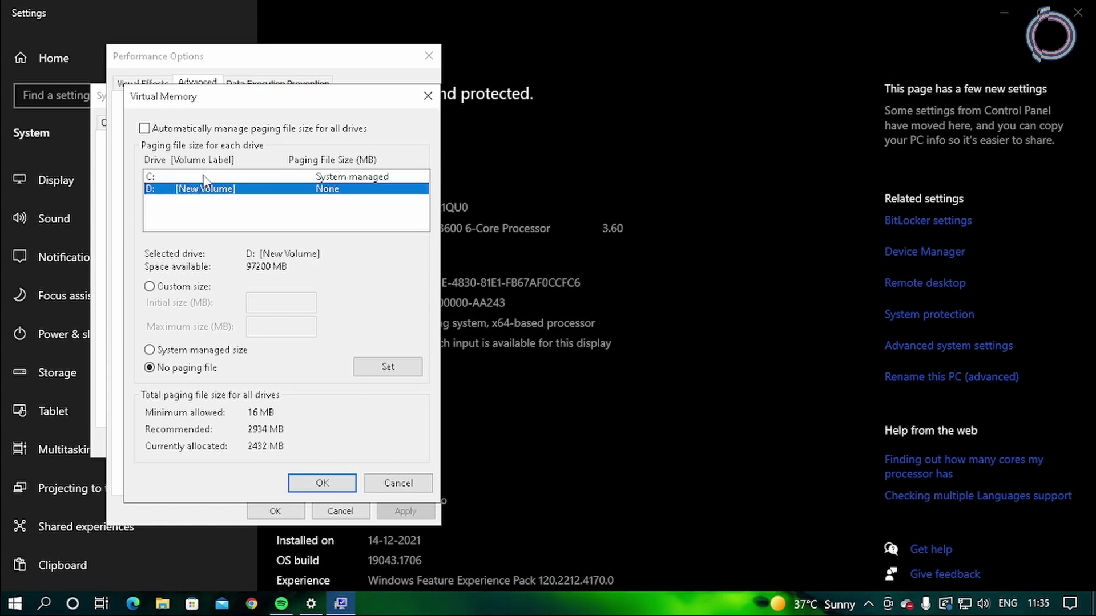
{"action": "left_click", "coordinate": [203, 178]}
{"action": "left_click", "coordinate": [204, 191]}
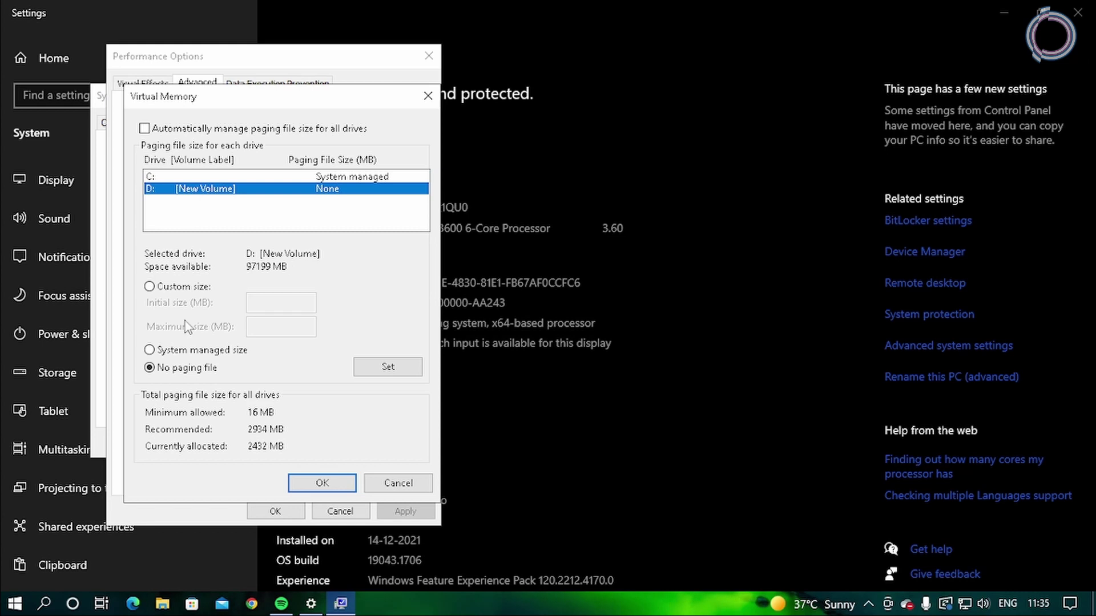
{"action": "left_click", "coordinate": [151, 287]}
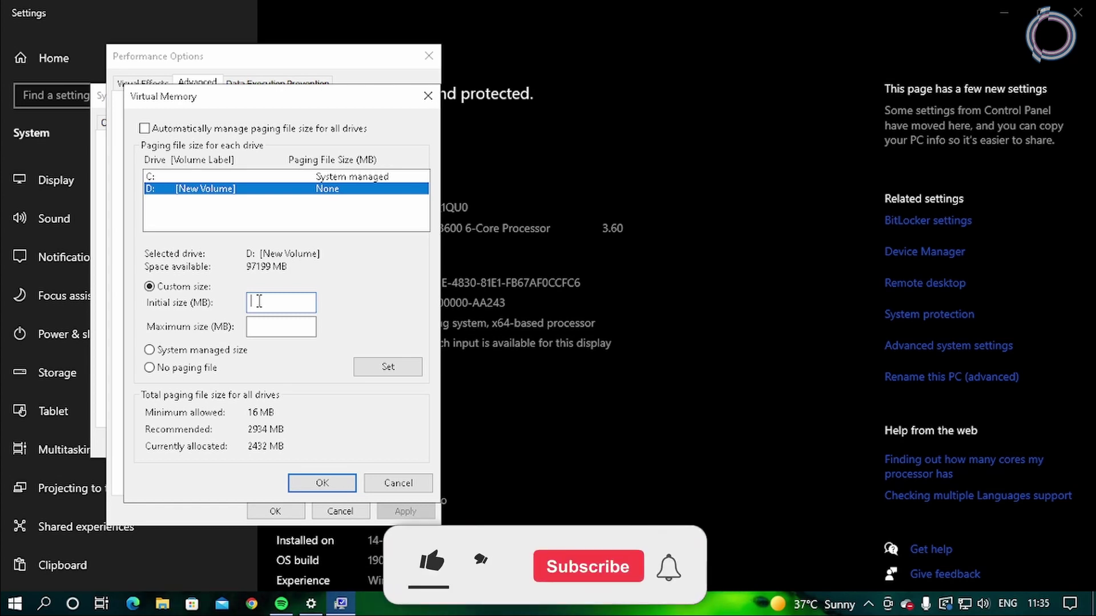
Step: Calculate 1024 × 4 in Calculator to get the paging file size in MB, and close Calculator
{"action": "key", "text": "super"}
{"action": "type", "text": "calc"}
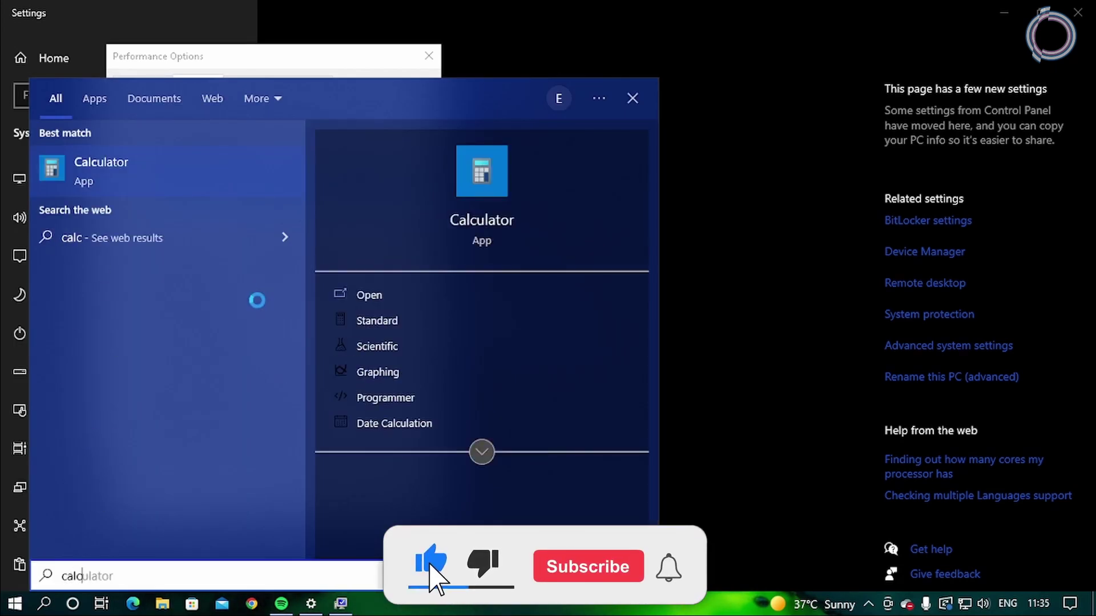
{"action": "key", "text": "Return"}
{"action": "type", "text": "1024"}
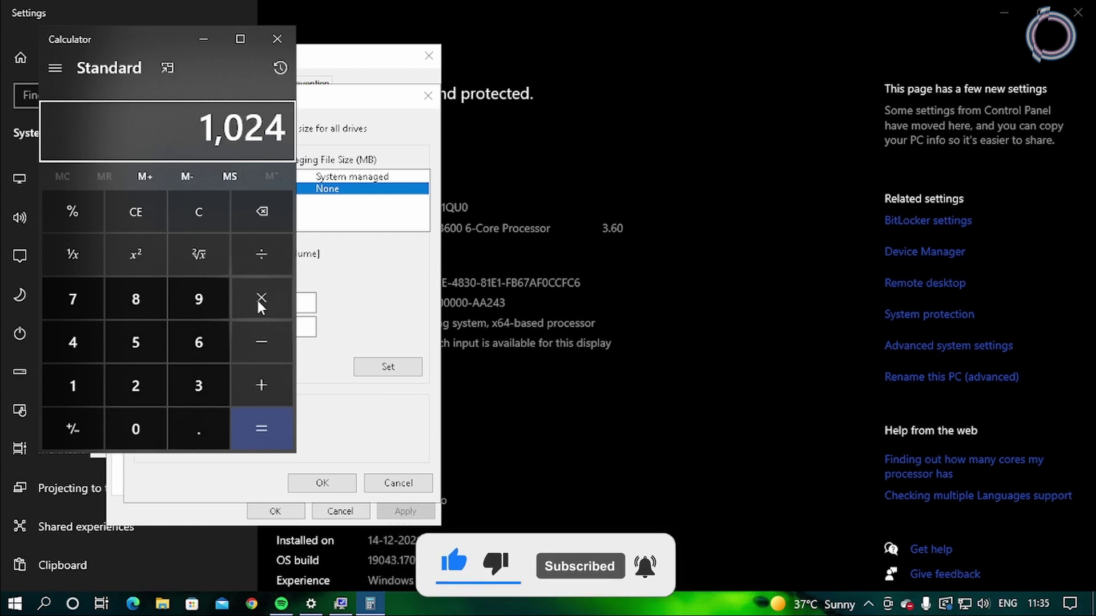
{"action": "left_click", "coordinate": [262, 301]}
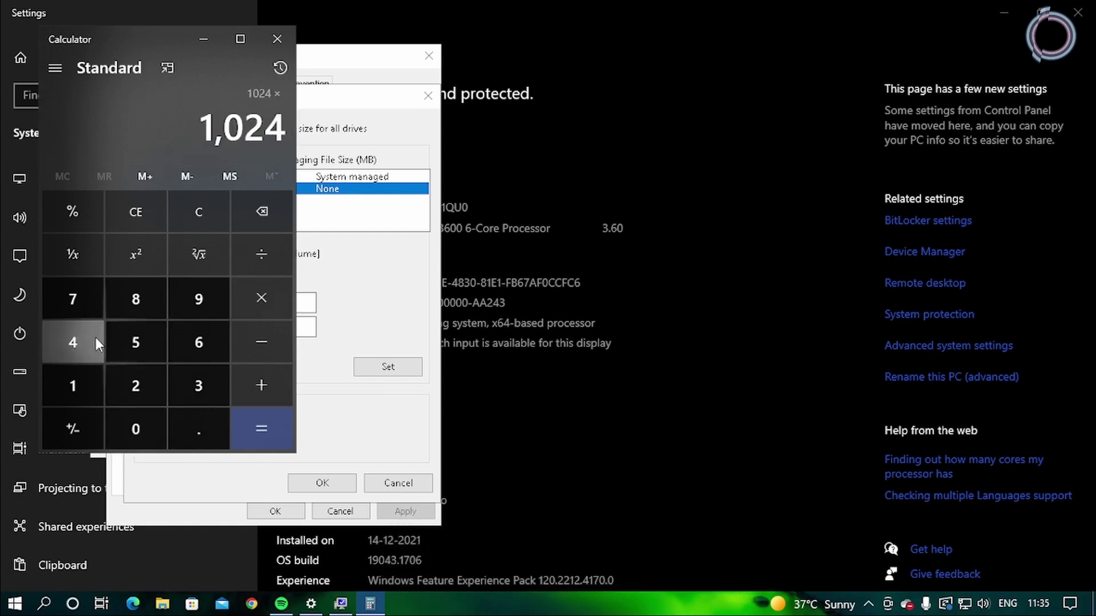
{"action": "left_click", "coordinate": [95, 338]}
{"action": "left_click", "coordinate": [264, 415]}
{"action": "left_click", "coordinate": [277, 38]}
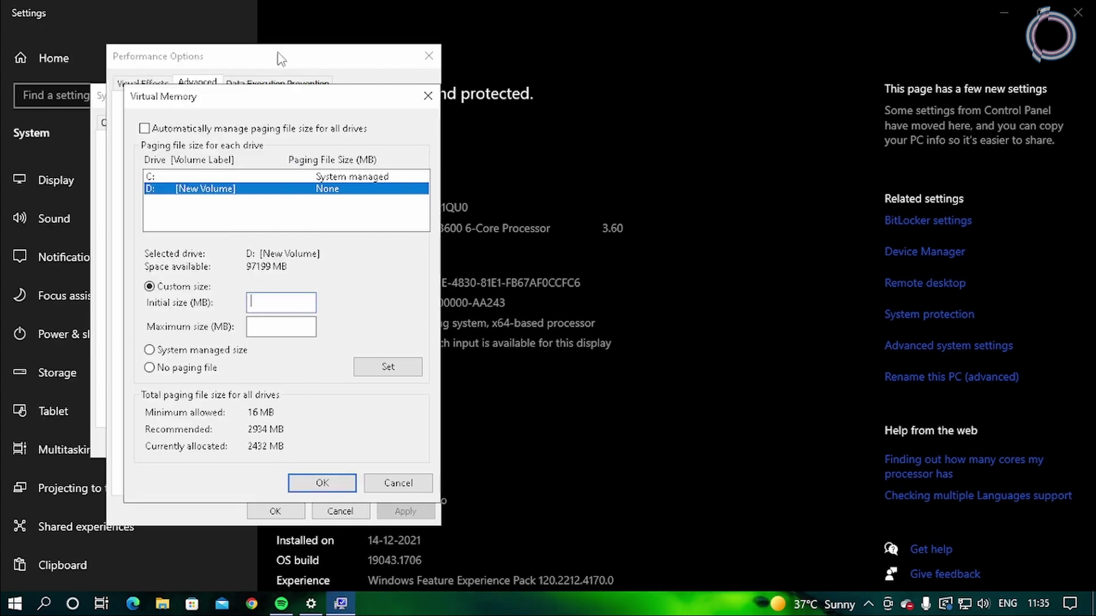
Step: Enter 4096 MB as drive D's initial and maximum paging file size, and cancel the Virtual Memory dialog
{"action": "type", "text": "4096"}
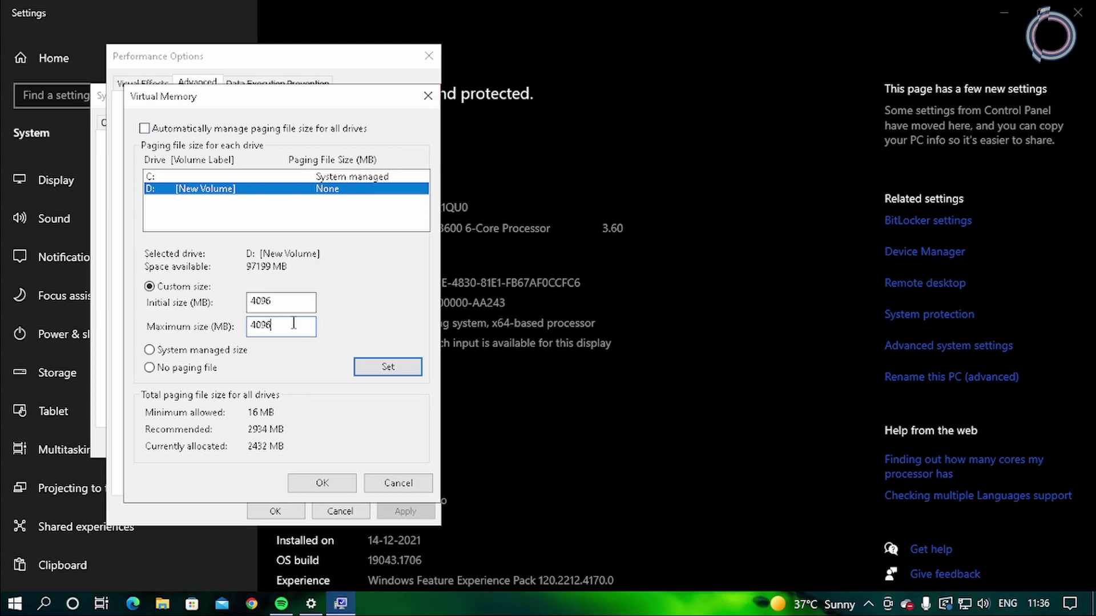
{"action": "left_click_drag", "start_coordinate": [272, 325], "coordinate": [256, 327]}
{"action": "key", "text": "Tab"}
{"action": "key", "text": "shift+Tab"}
{"action": "left_click", "coordinate": [416, 486]}
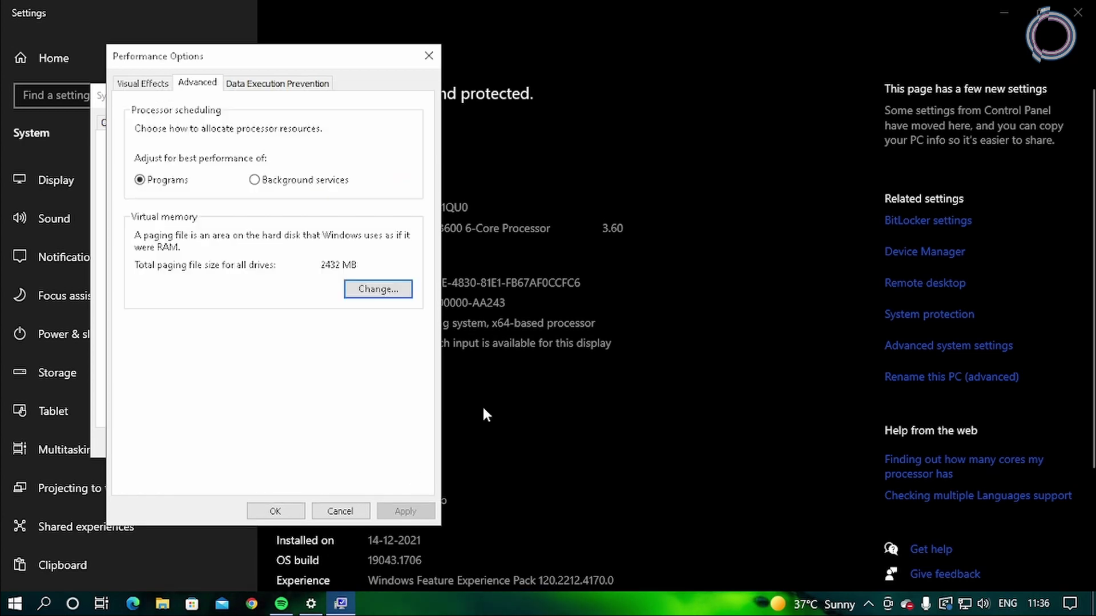
Step: Recheck the visual effects options, confirm the Performance Options, and close System Properties and Settings
{"action": "left_click", "coordinate": [144, 83]}
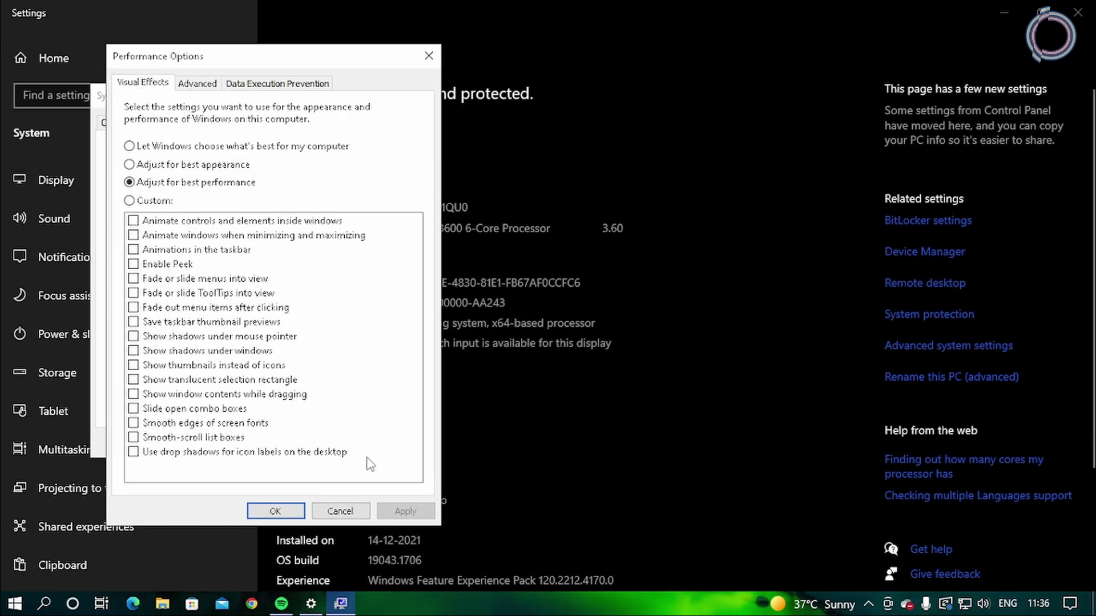
{"action": "left_click", "coordinate": [278, 511]}
{"action": "left_click_drag", "start_coordinate": [284, 105], "coordinate": [533, 151]}
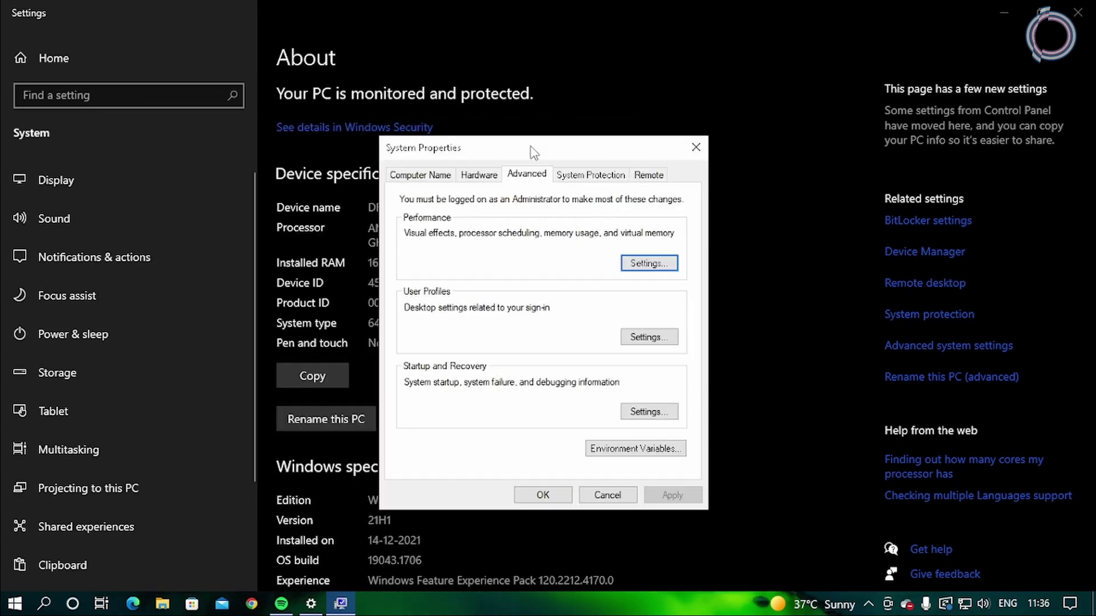
{"action": "left_click", "coordinate": [568, 489]}
{"action": "left_click", "coordinate": [1078, 12]}
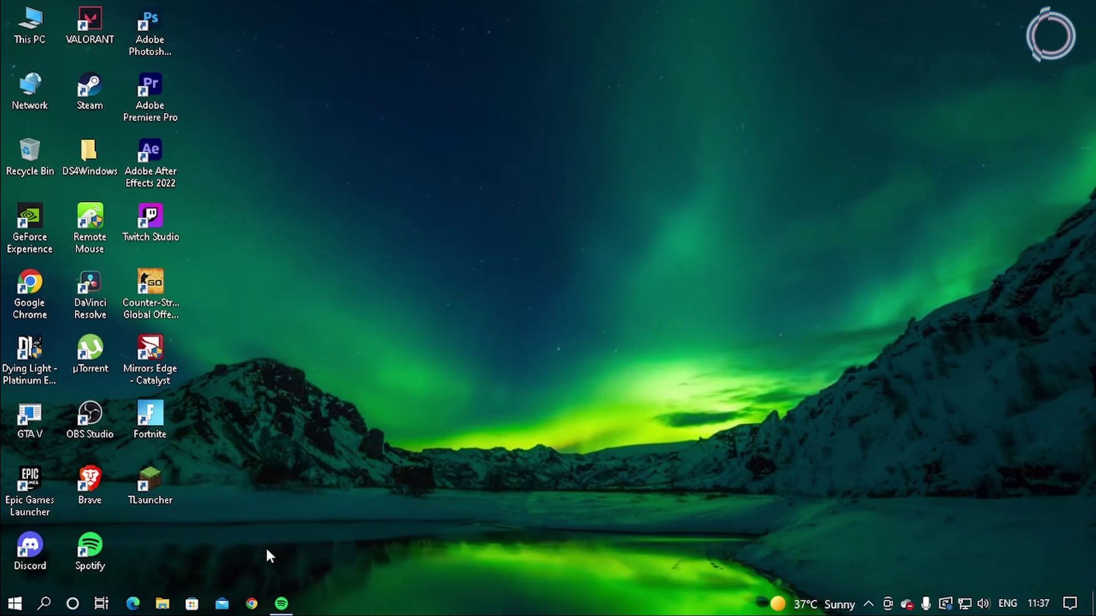
Step: Open Google Chrome, search for "sodium mod minecraft" and open the Sodium mod's CurseForge page
{"action": "left_click", "coordinate": [252, 604]}
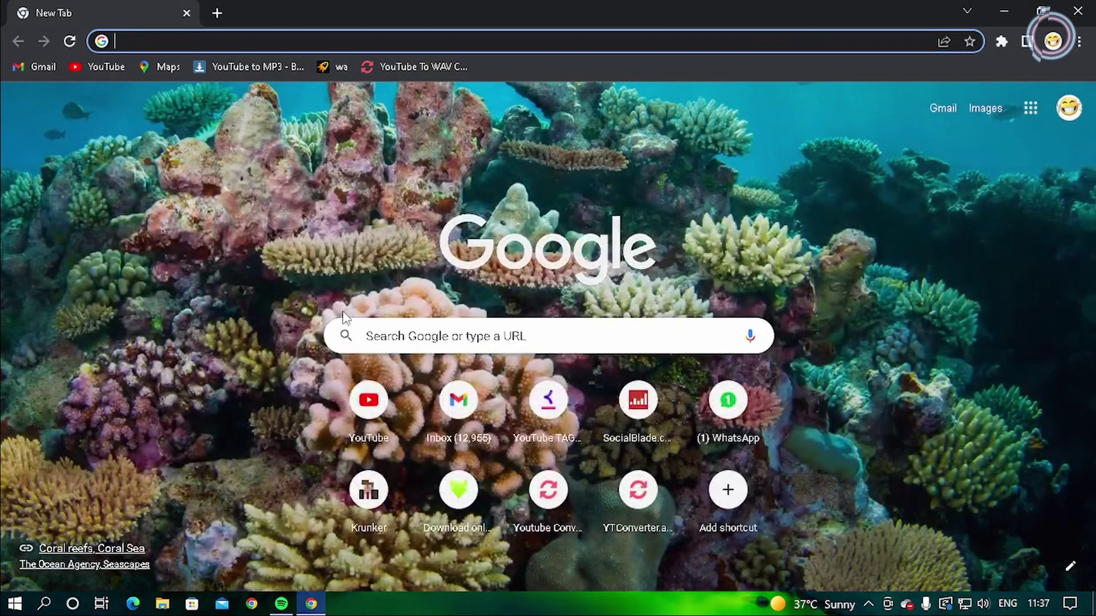
{"action": "type", "text": "sodiu"}
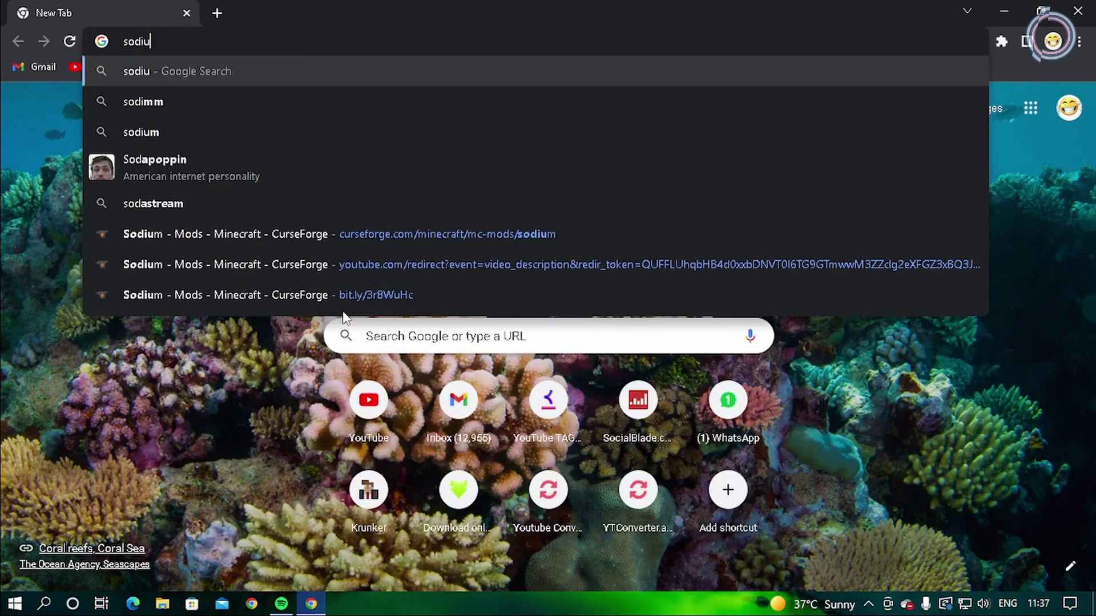
{"action": "type", "text": "m mod"}
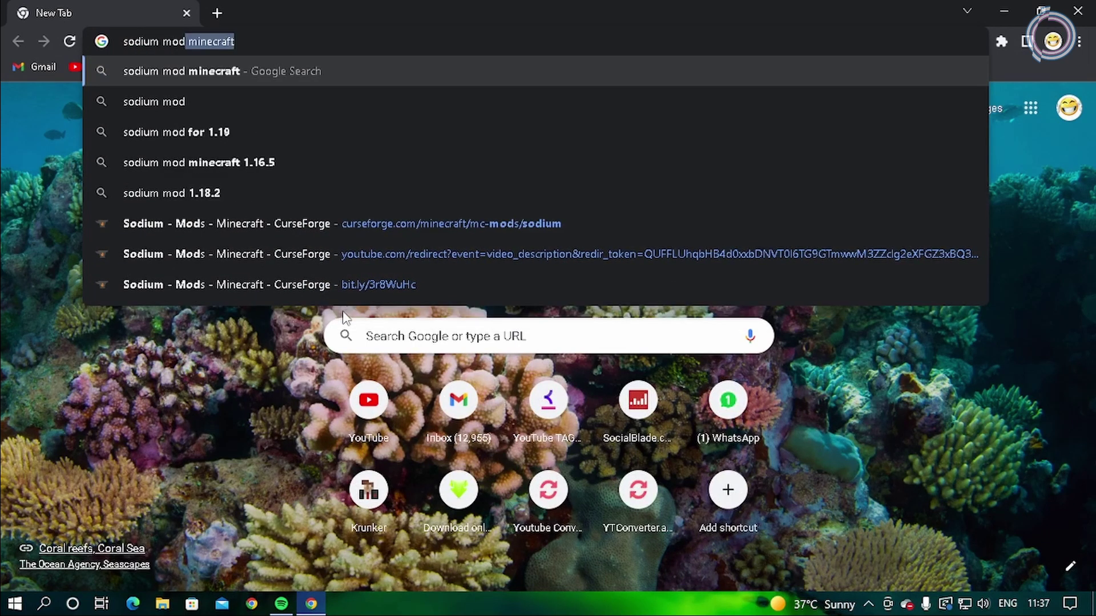
{"action": "key", "text": "Right"}
{"action": "key", "text": "Return"}
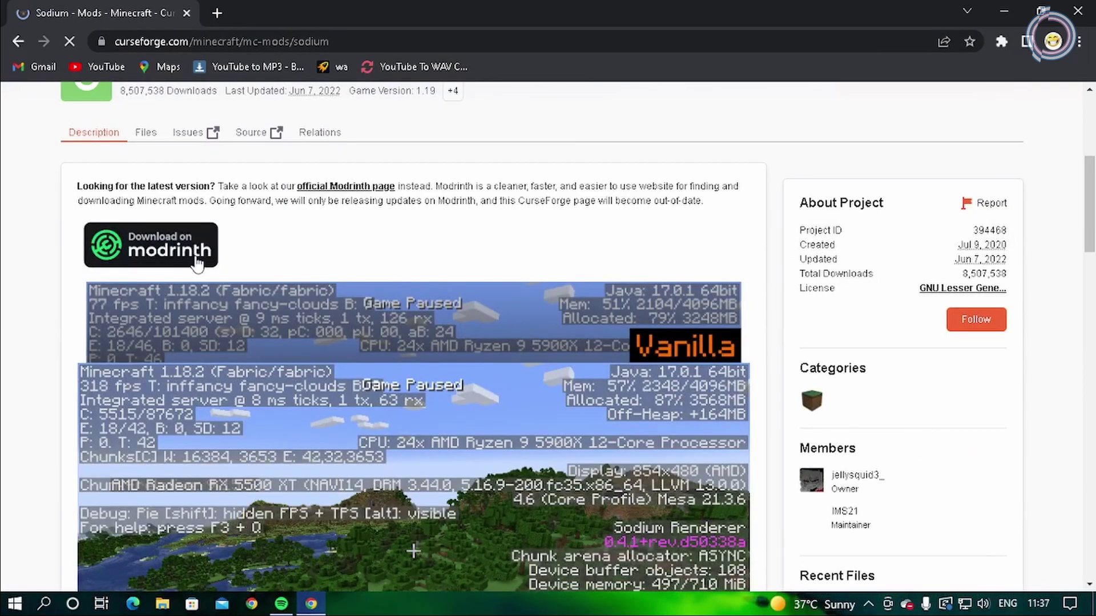
Step: Skim the Sodium description on CurseForge and follow its download link to the mod's Modrinth page
{"action": "scroll", "coordinate": [440, 306], "scroll_direction": "down", "scroll_amount": 15}
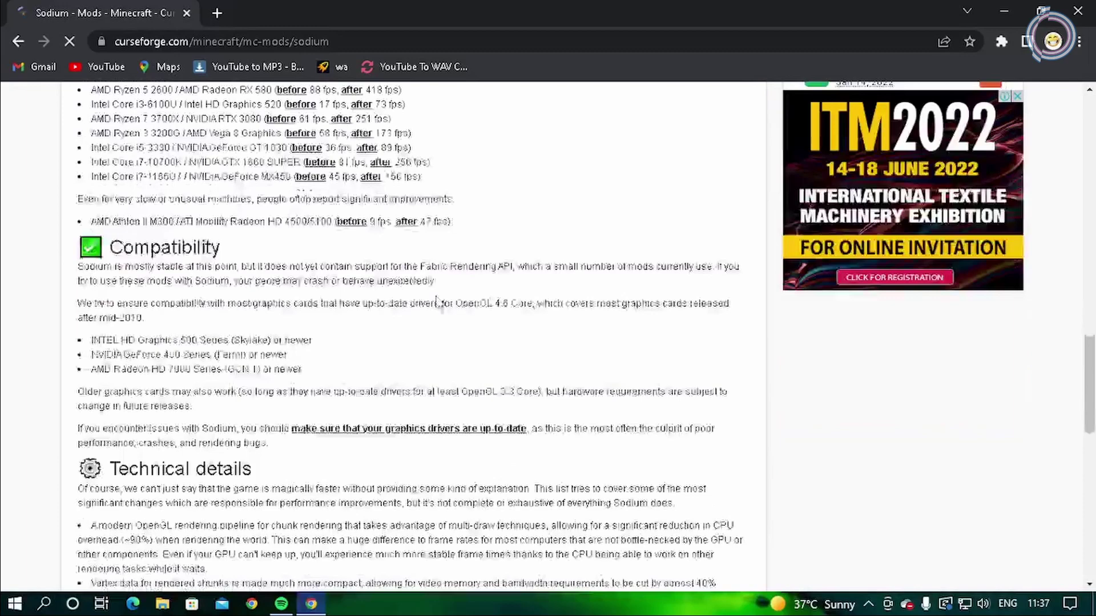
{"action": "scroll", "coordinate": [343, 320], "scroll_direction": "down", "scroll_amount": 10}
{"action": "scroll", "coordinate": [320, 331], "scroll_direction": "up", "scroll_amount": 10}
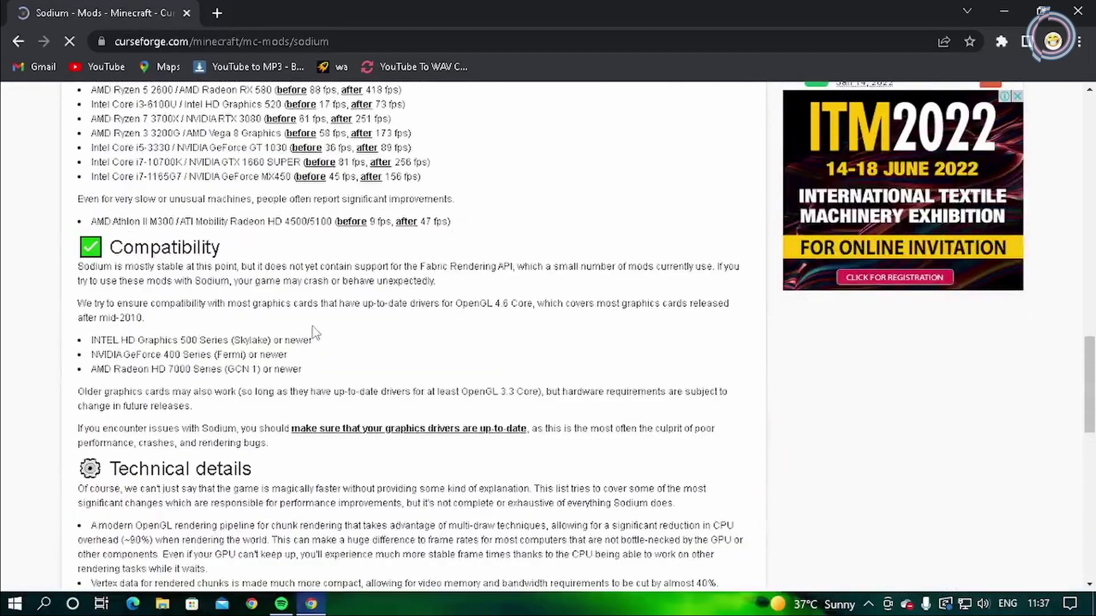
{"action": "scroll", "coordinate": [313, 326], "scroll_direction": "up", "scroll_amount": 15}
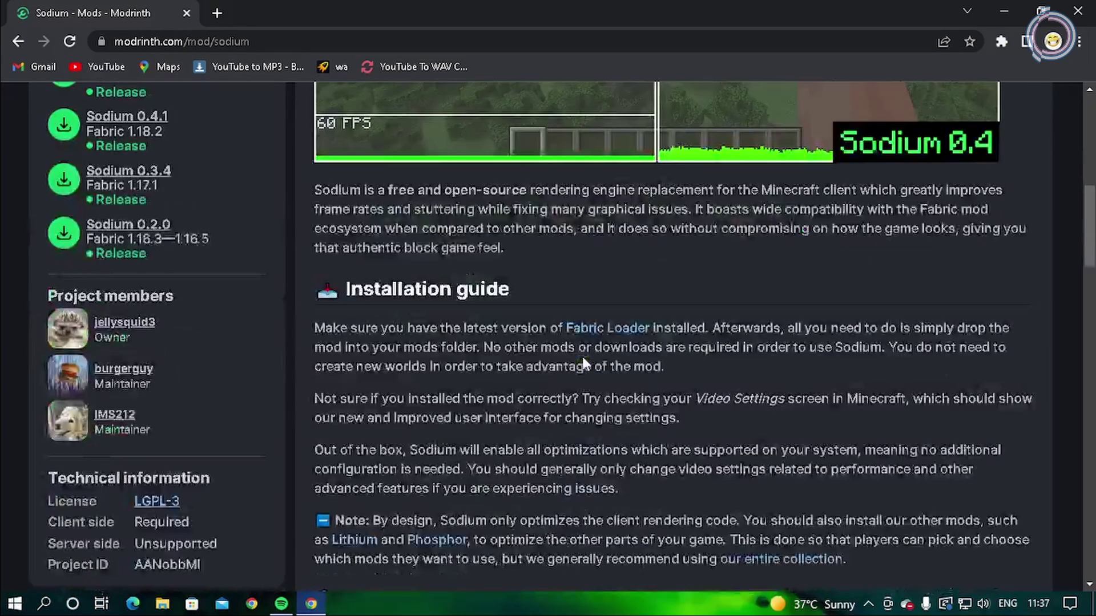
Step: Examine the Sodium description on Modrinth, especially the before-and-after FPS comparisons and the technical details
{"action": "scroll", "coordinate": [581, 354], "scroll_direction": "up", "scroll_amount": 15}
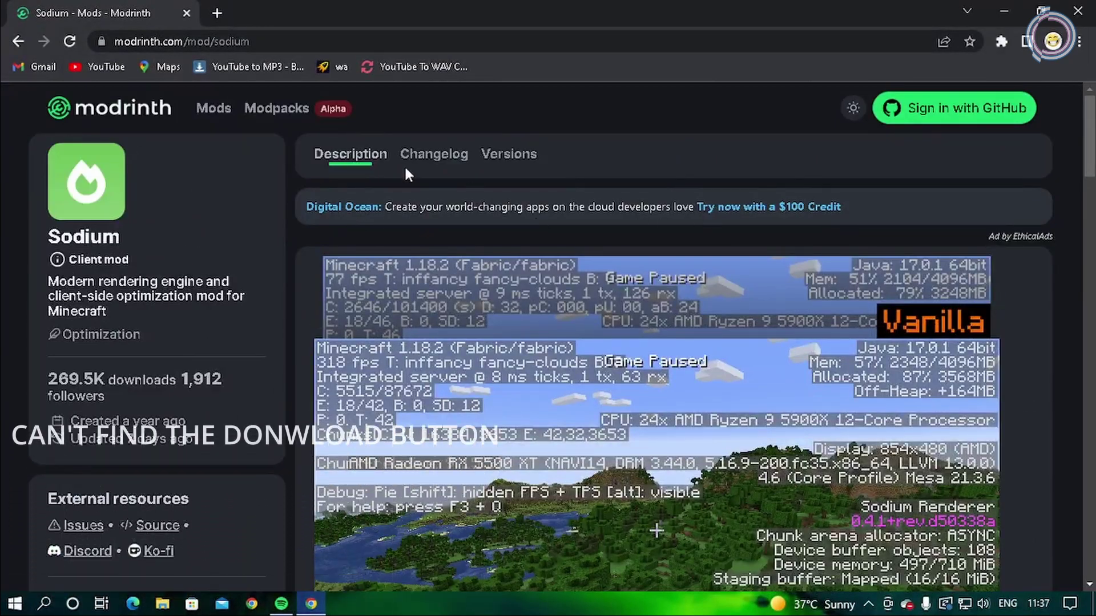
{"action": "scroll", "coordinate": [146, 303], "scroll_direction": "down", "scroll_amount": 5}
{"action": "scroll", "coordinate": [114, 309], "scroll_direction": "down", "scroll_amount": 12}
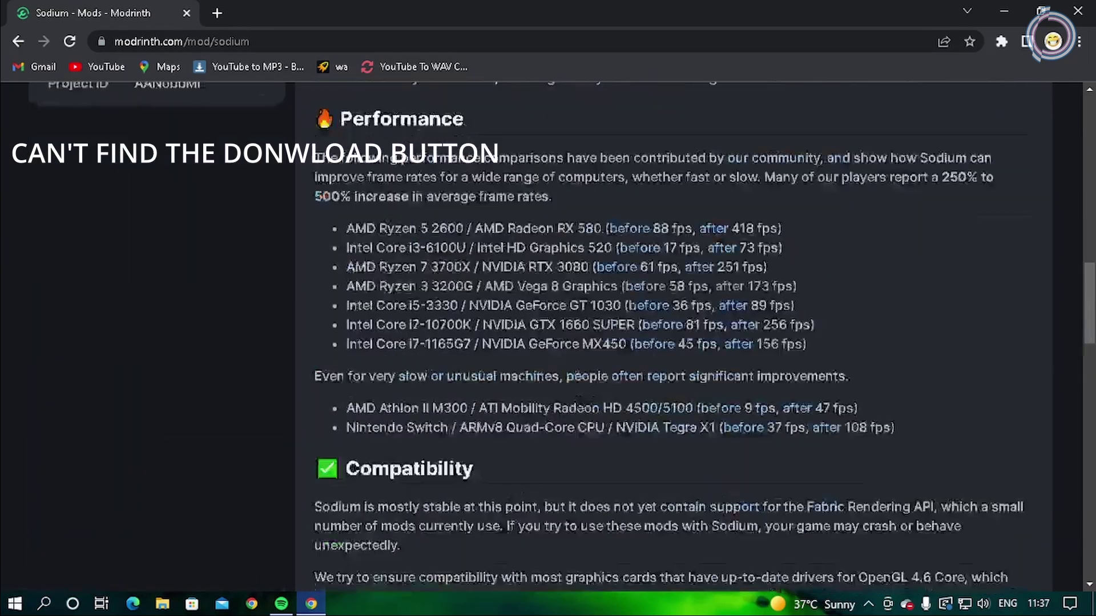
{"action": "scroll", "coordinate": [114, 308], "scroll_direction": "up", "scroll_amount": 4}
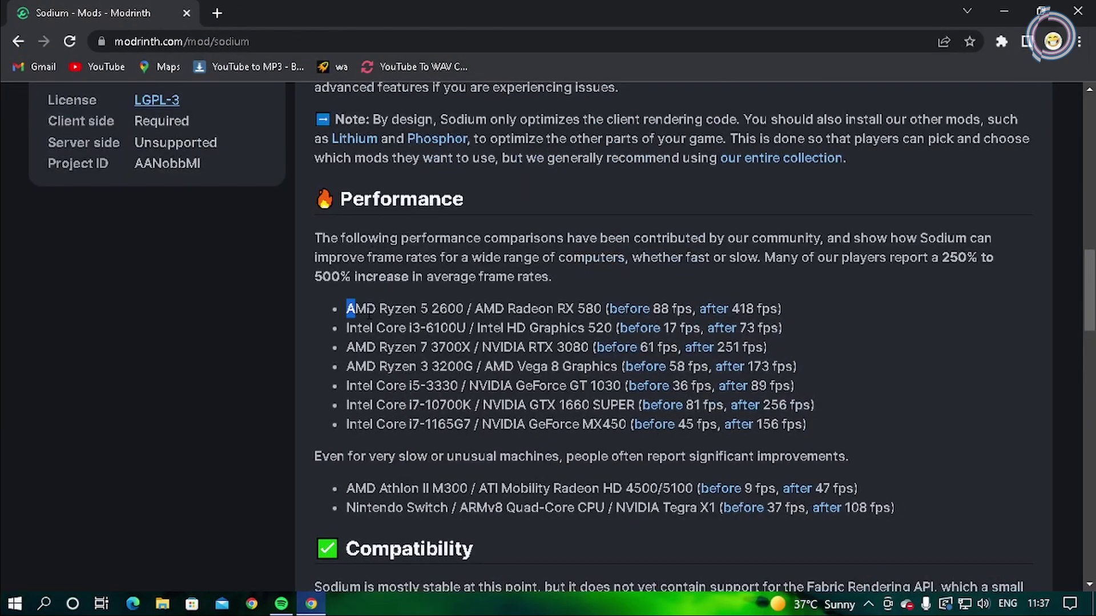
{"action": "left_click_drag", "start_coordinate": [370, 311], "coordinate": [808, 425]}
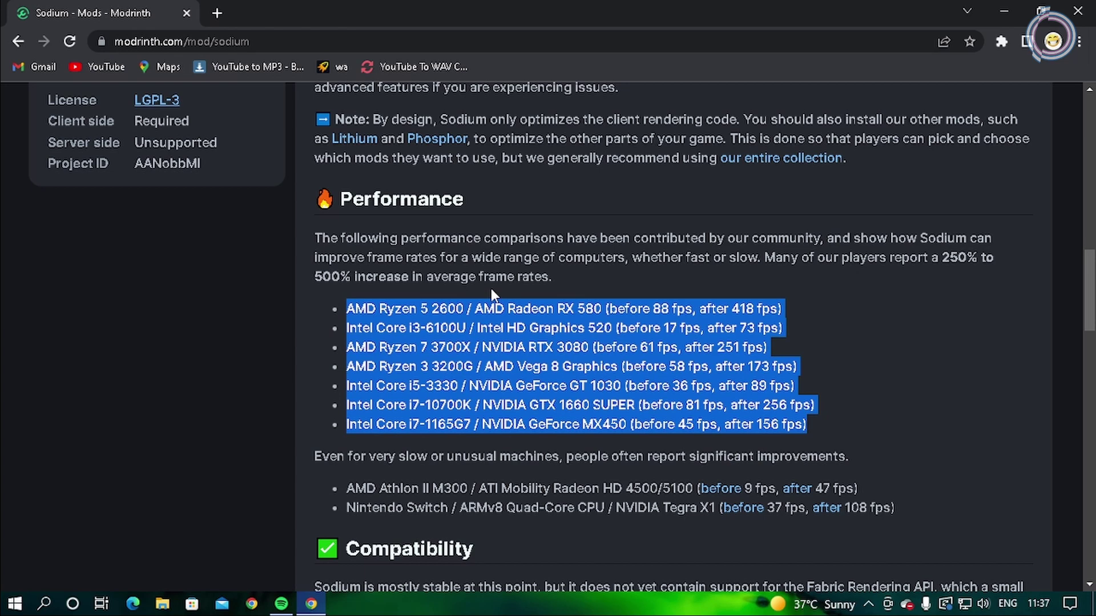
{"action": "left_click", "coordinate": [610, 284]}
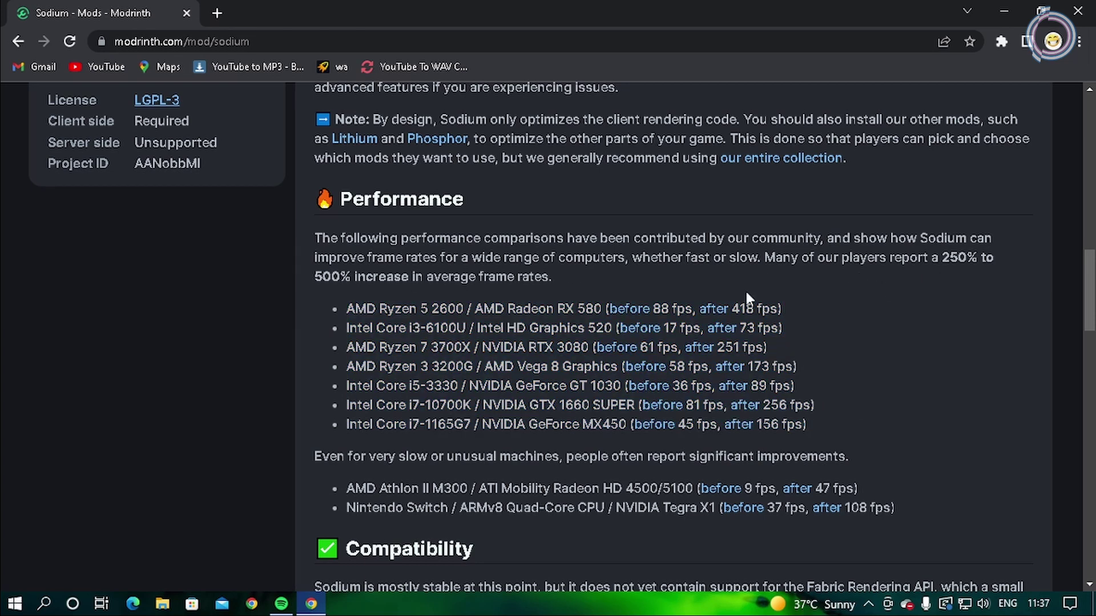
{"action": "scroll", "coordinate": [663, 296], "scroll_direction": "down", "scroll_amount": 15}
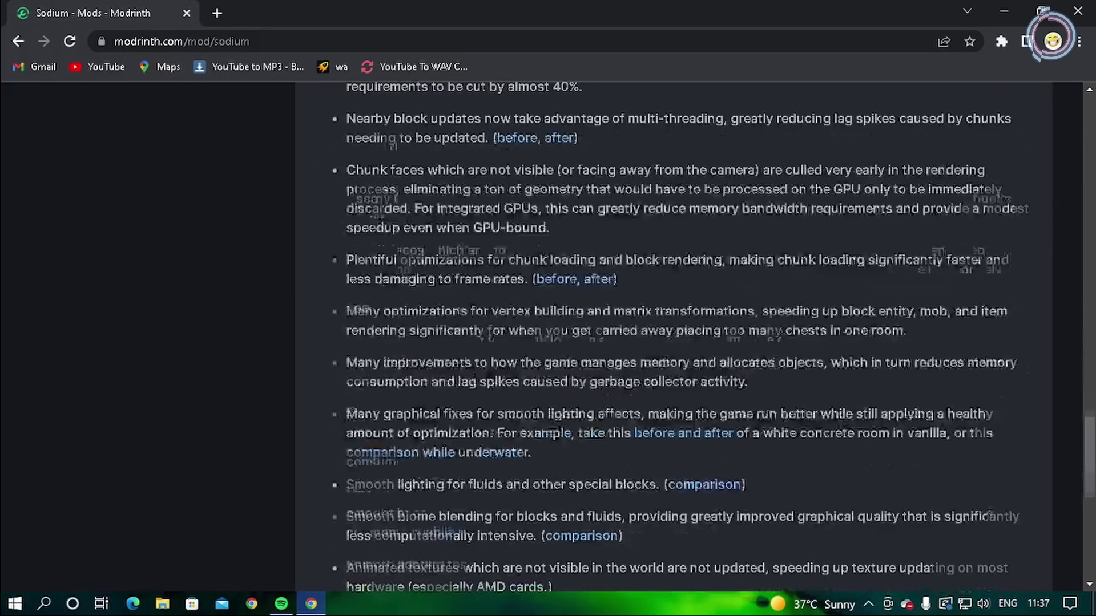
{"action": "scroll", "coordinate": [543, 413], "scroll_direction": "down", "scroll_amount": 5}
{"action": "scroll", "coordinate": [543, 413], "scroll_direction": "up", "scroll_amount": 20}
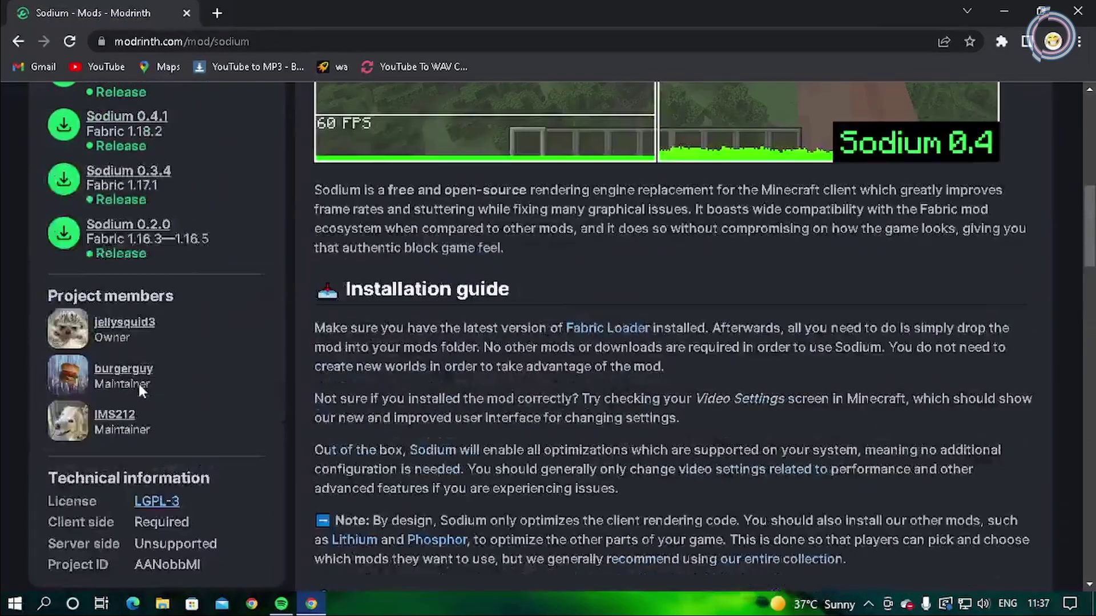
Step: Download the featured Sodium 0.4.2 release for Fabric 1.19 and close the browser
{"action": "scroll", "coordinate": [139, 385], "scroll_direction": "up", "scroll_amount": 3}
{"action": "left_click", "coordinate": [124, 228]}
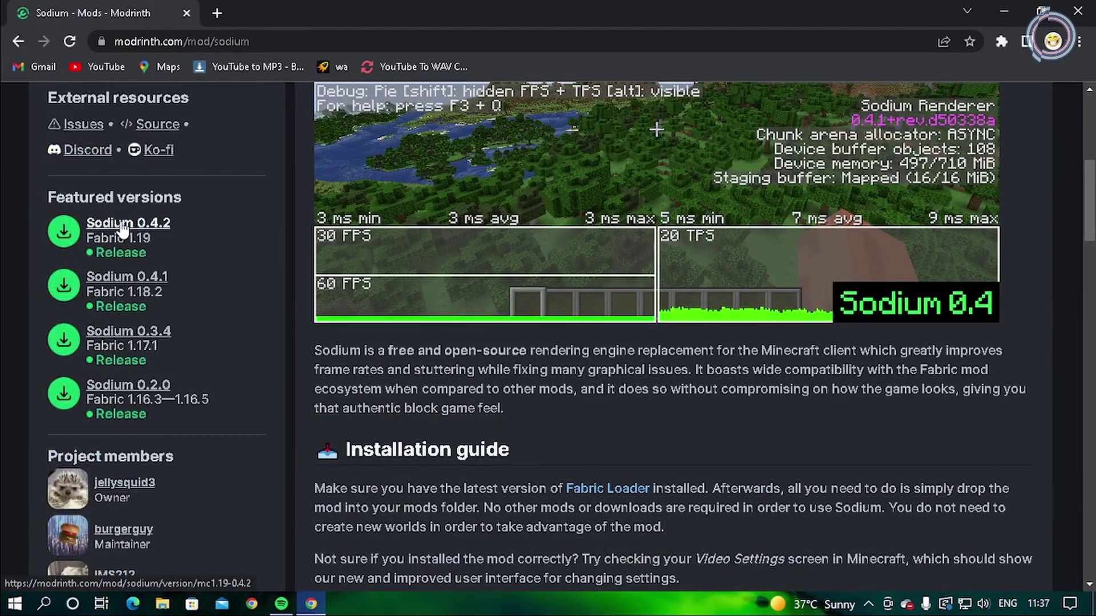
{"action": "scroll", "coordinate": [636, 313], "scroll_direction": "up", "scroll_amount": 3}
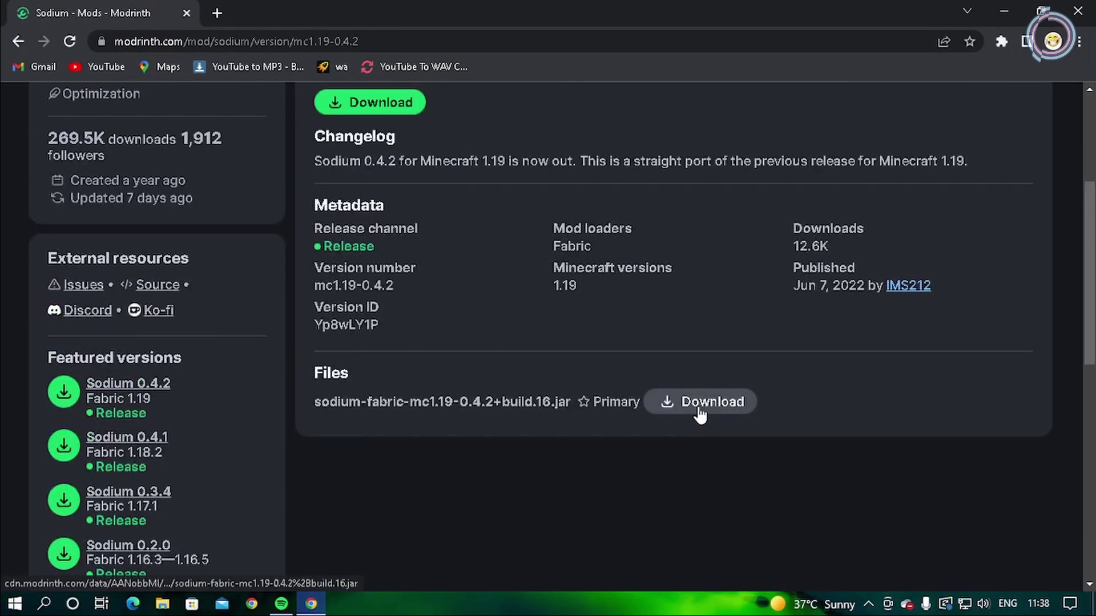
{"action": "scroll", "coordinate": [700, 414], "scroll_direction": "up", "scroll_amount": 3}
{"action": "left_click", "coordinate": [389, 274]}
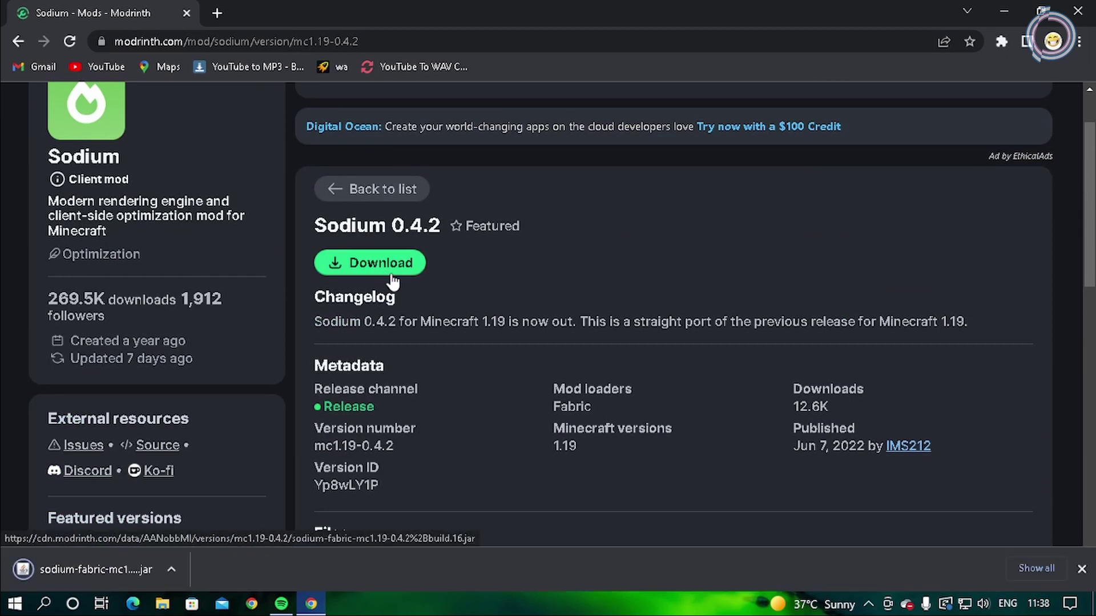
{"action": "left_click", "coordinate": [172, 569]}
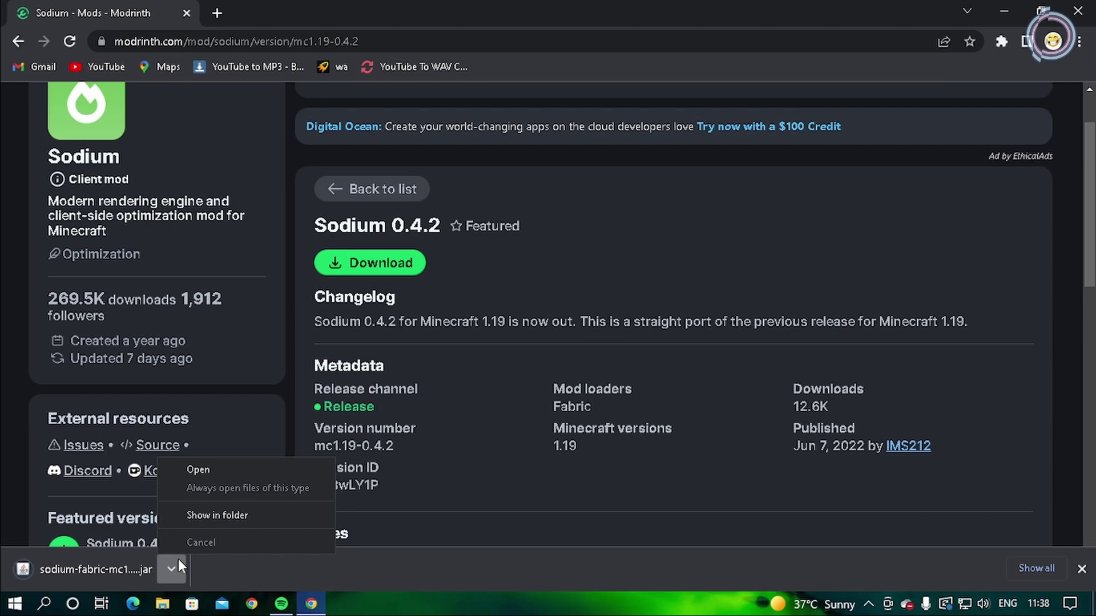
{"action": "left_click", "coordinate": [172, 570]}
{"action": "left_click", "coordinate": [1078, 11]}
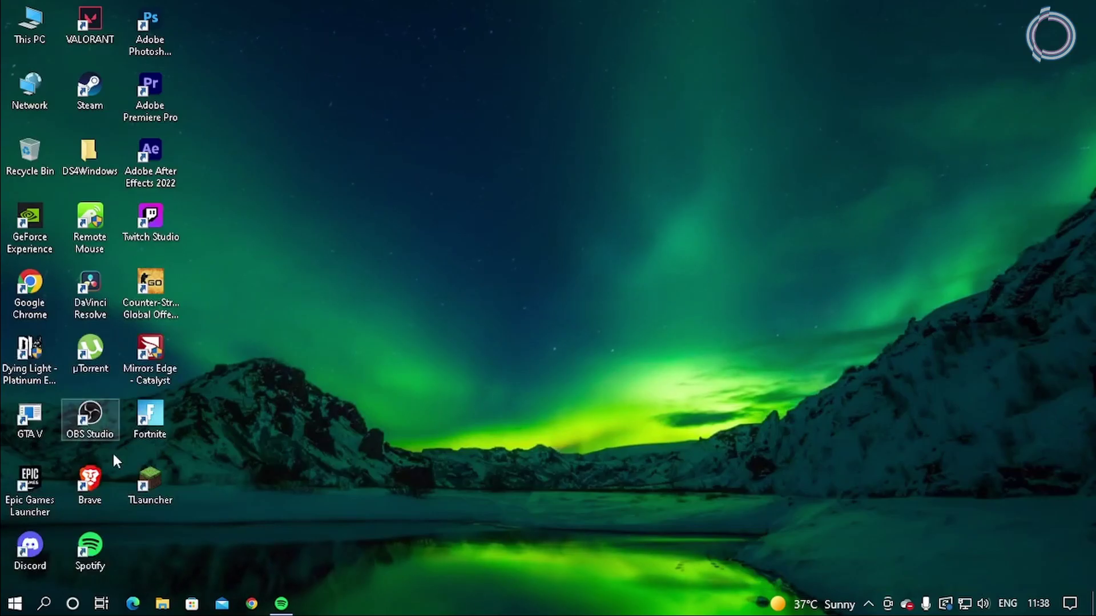
Step: Open the TLauncher shortcut's file location, enter the mods folder in .minecraft and shrink the window to reveal the desktop
{"action": "right_click", "coordinate": [159, 482]}
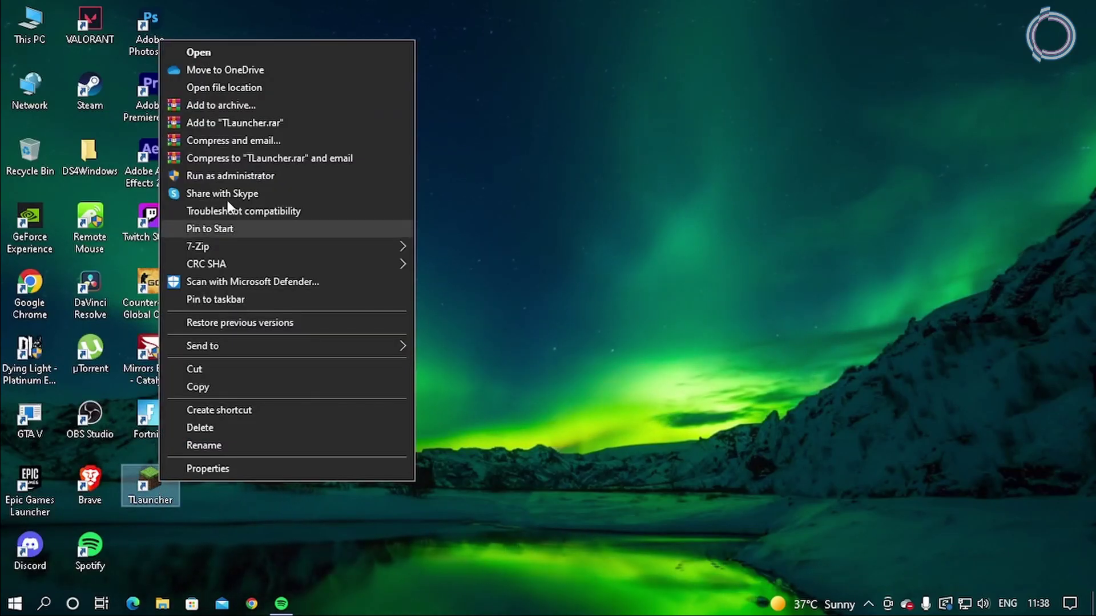
{"action": "left_click", "coordinate": [206, 87]}
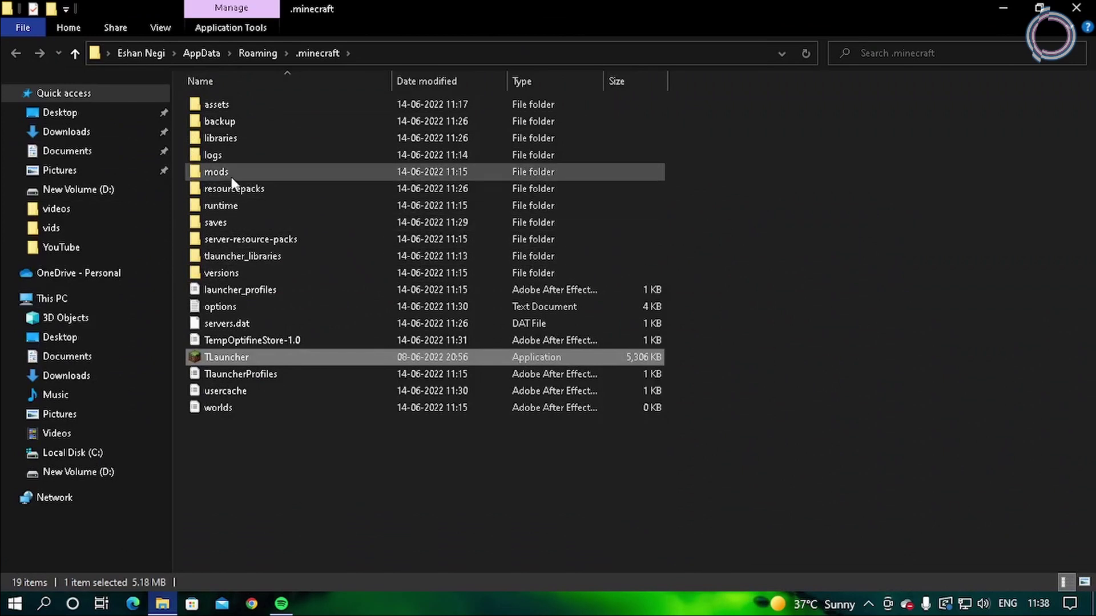
{"action": "double_click", "coordinate": [231, 176]}
{"action": "double_click", "coordinate": [426, 5]}
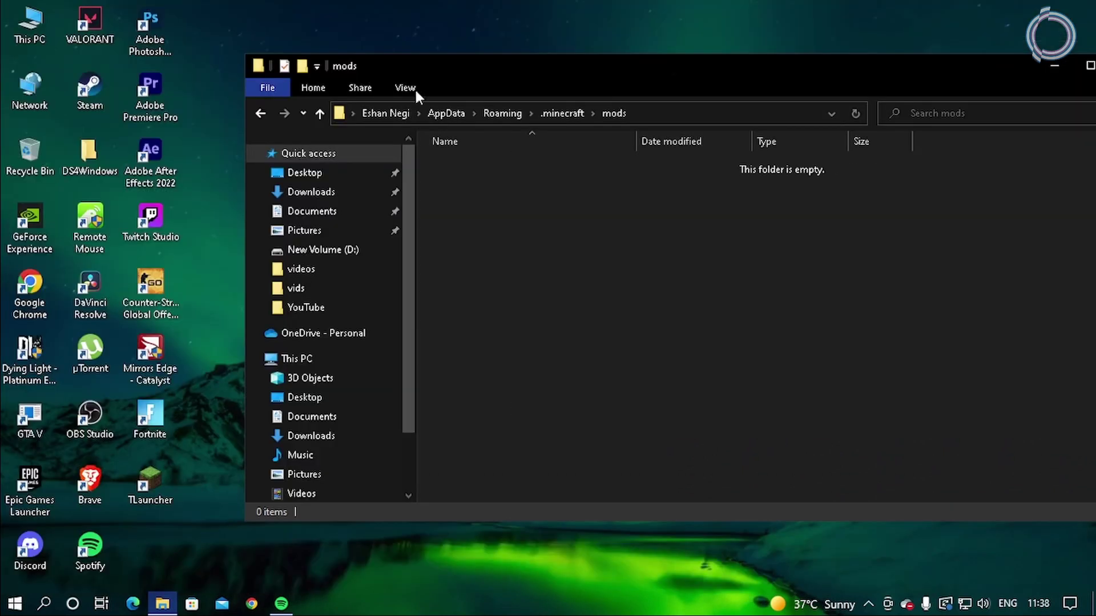
Step: Move sodium-fabric-mc1.19-0.4.2+build.16 from Downloads into the mods folder and close both folder windows
{"action": "double_click", "coordinate": [30, 26]}
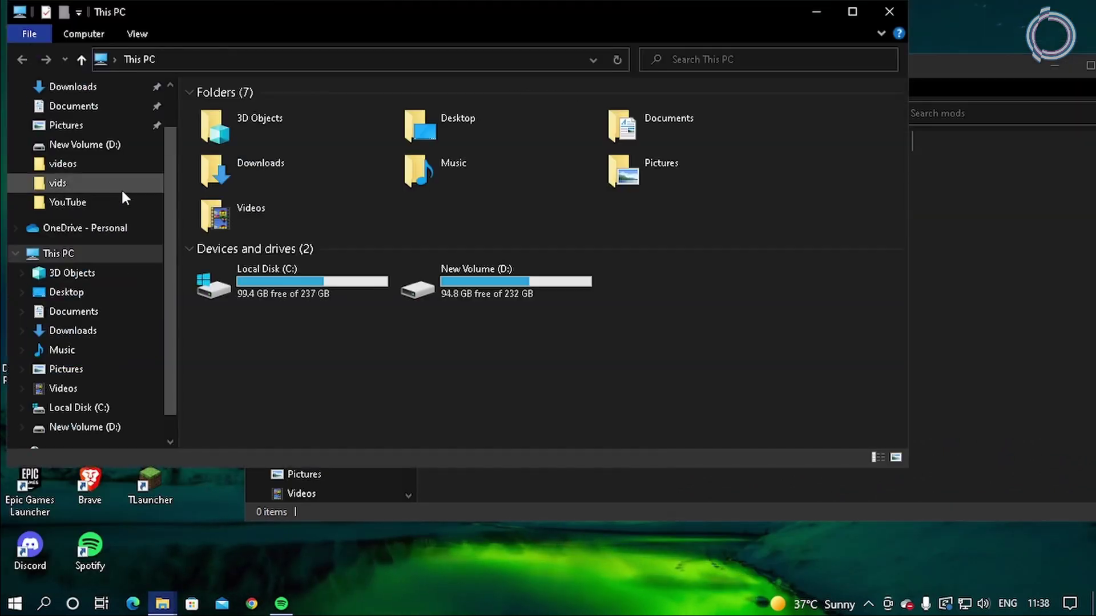
{"action": "left_click", "coordinate": [72, 88]}
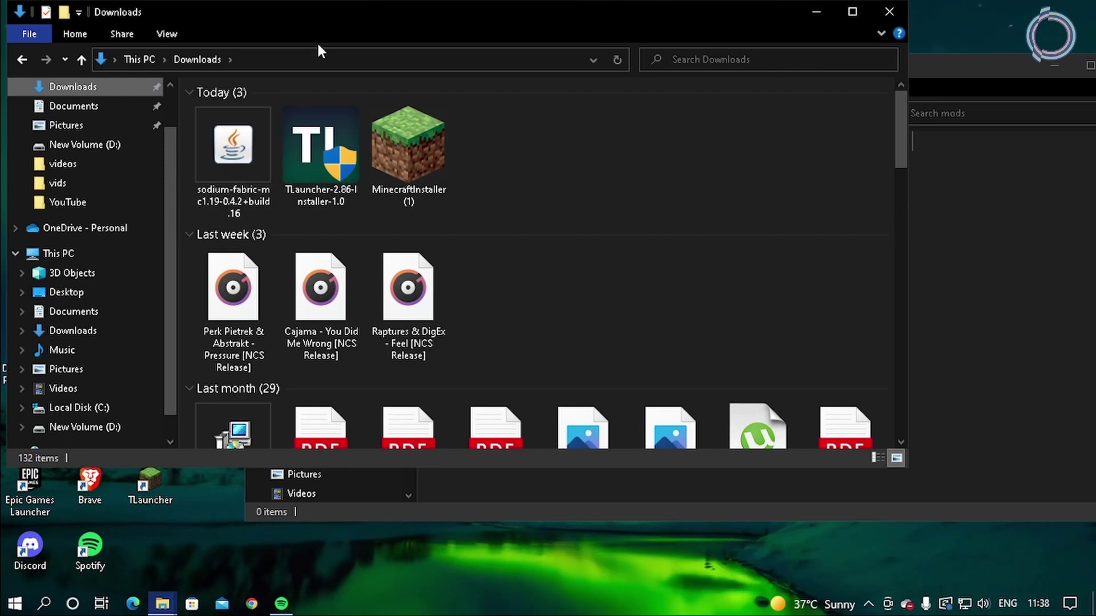
{"action": "left_click_drag", "start_coordinate": [269, 23], "coordinate": [231, 297]}
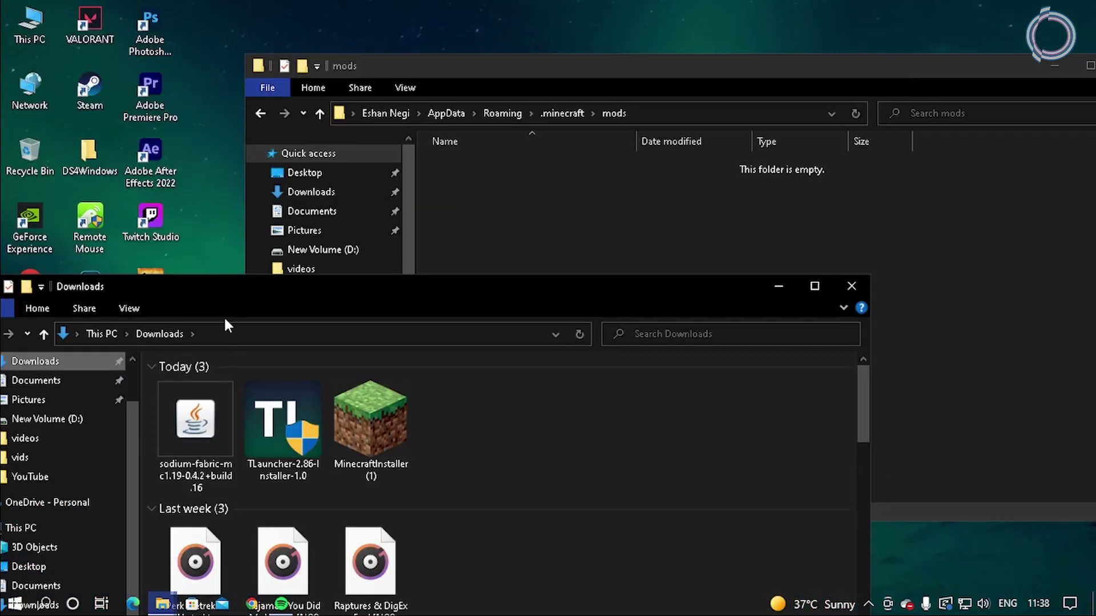
{"action": "left_click_drag", "start_coordinate": [196, 420], "coordinate": [485, 251]}
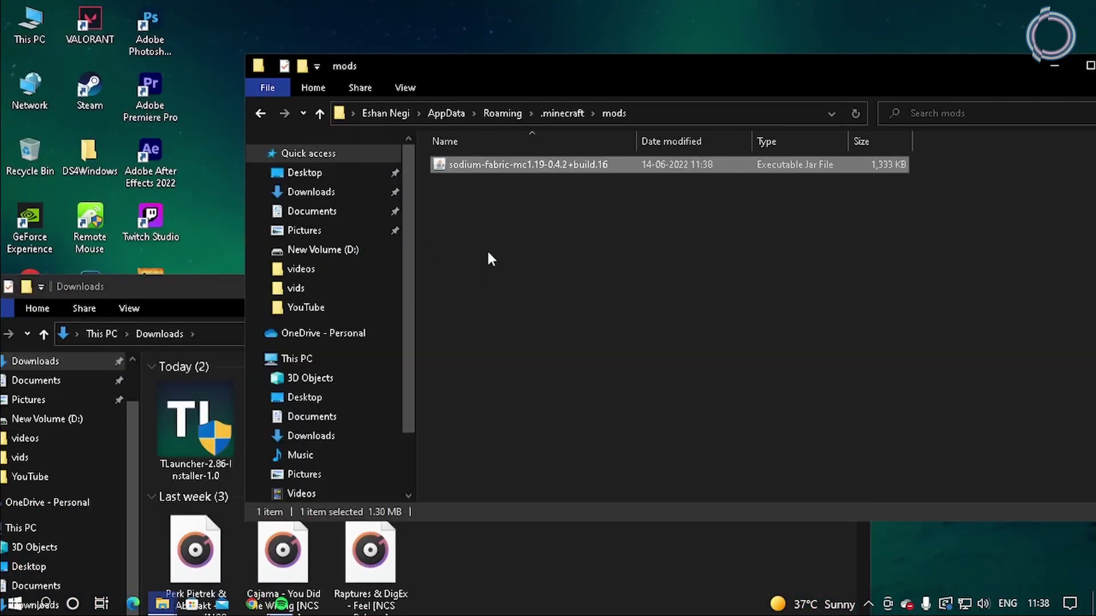
{"action": "left_click", "coordinate": [218, 295]}
{"action": "left_click", "coordinate": [863, 287]}
{"action": "left_click_drag", "start_coordinate": [854, 74], "coordinate": [780, 63]}
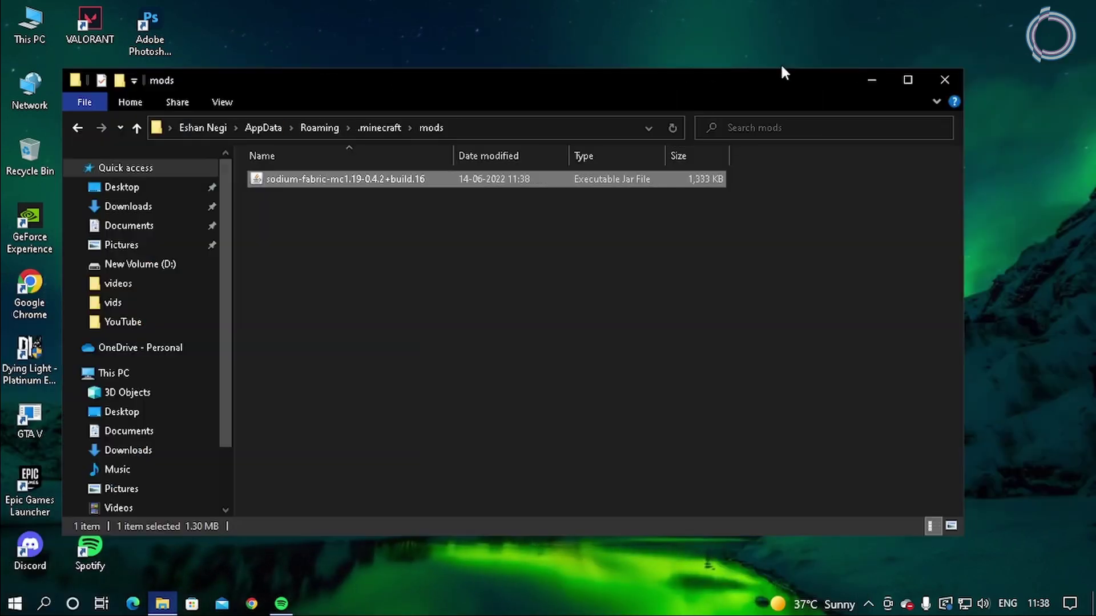
{"action": "left_click", "coordinate": [941, 77]}
Step: Launch Minecraft 1.19 from TLauncher and create a new singleplayer world in Survival mode with Normal difficulty and cheats off
{"action": "left_click", "coordinate": [163, 481]}
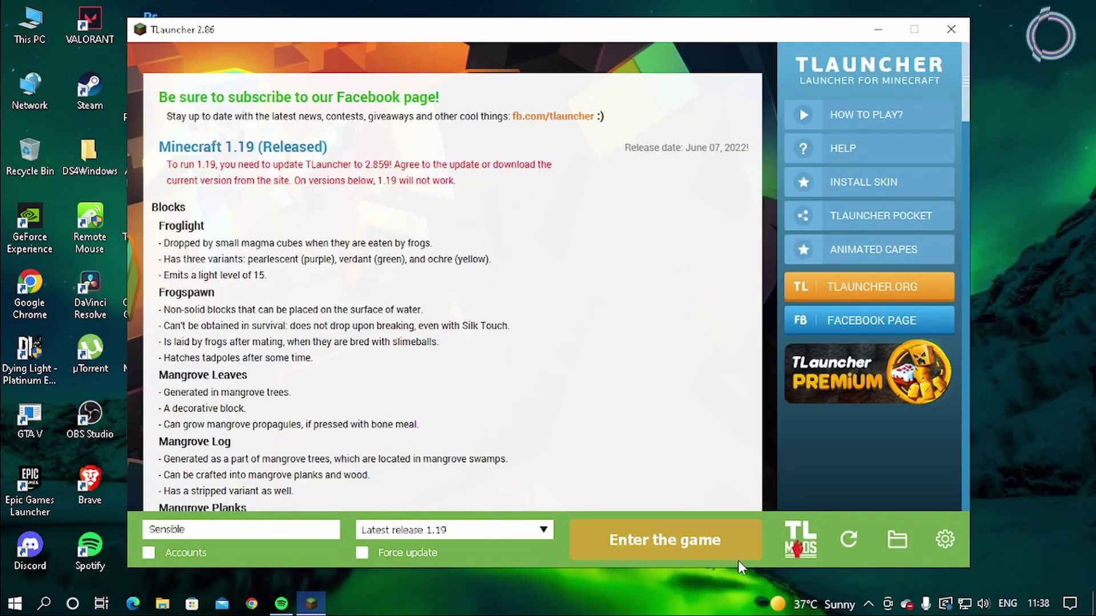
{"action": "left_click", "coordinate": [669, 534]}
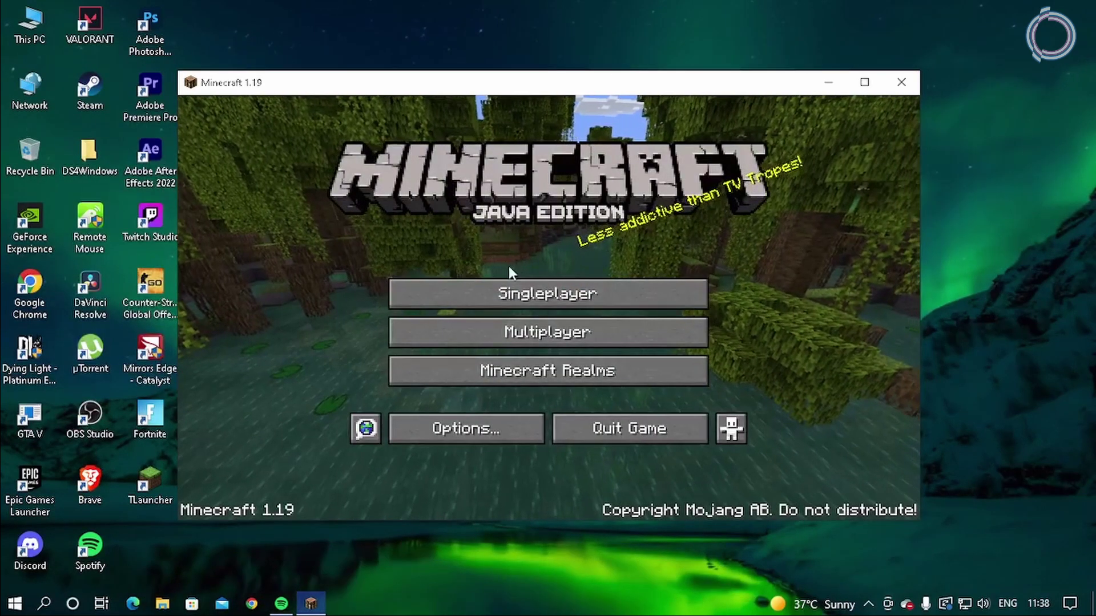
{"action": "left_click", "coordinate": [524, 293]}
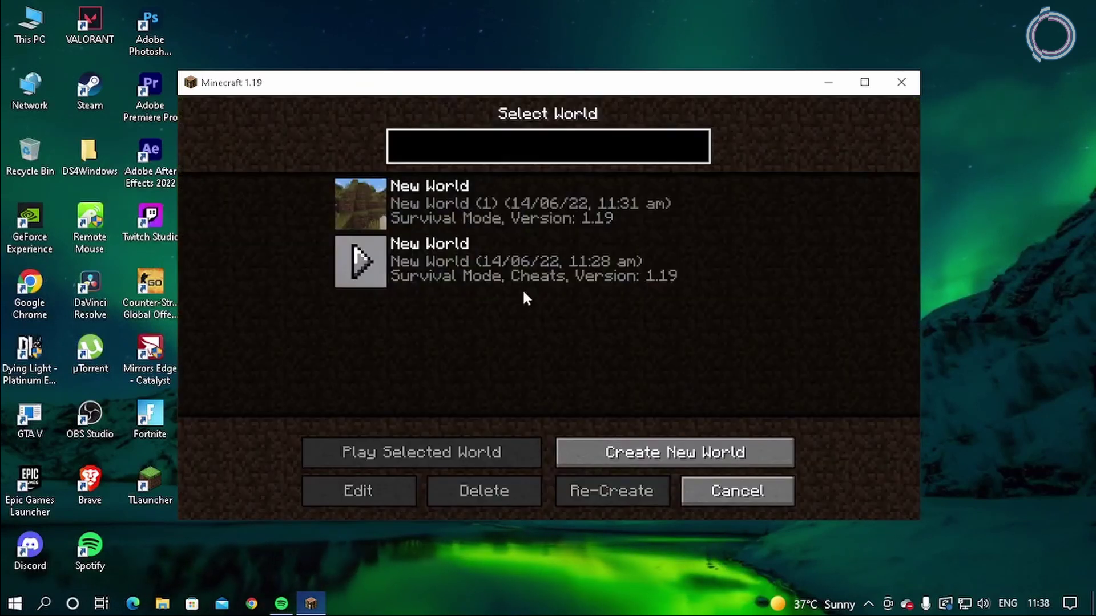
{"action": "left_click", "coordinate": [610, 454]}
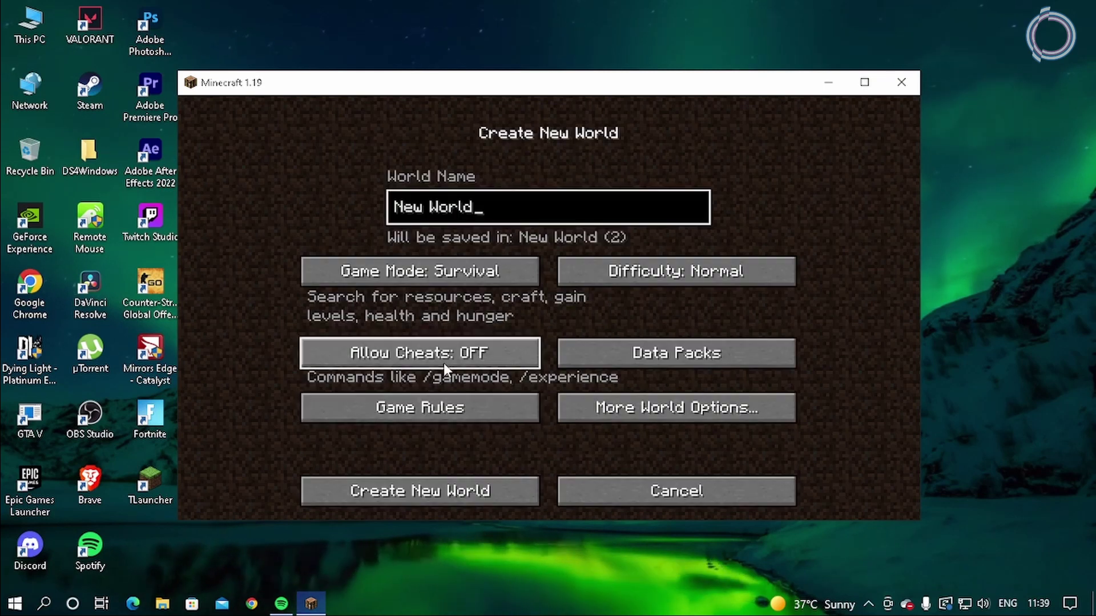
{"action": "left_click", "coordinate": [423, 502]}
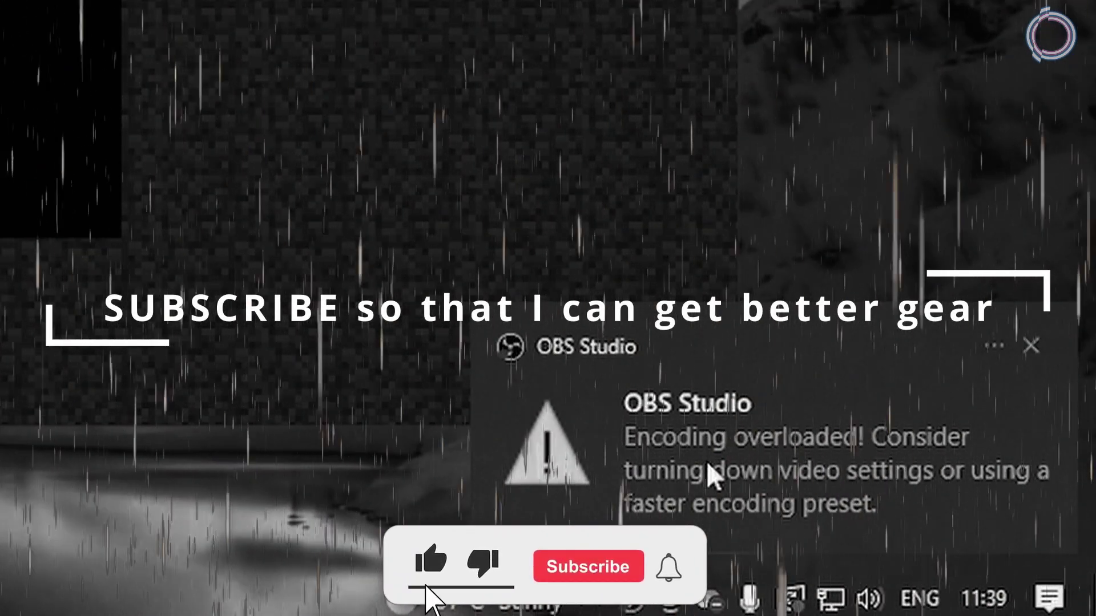
{"action": "left_click", "coordinate": [1032, 347]}
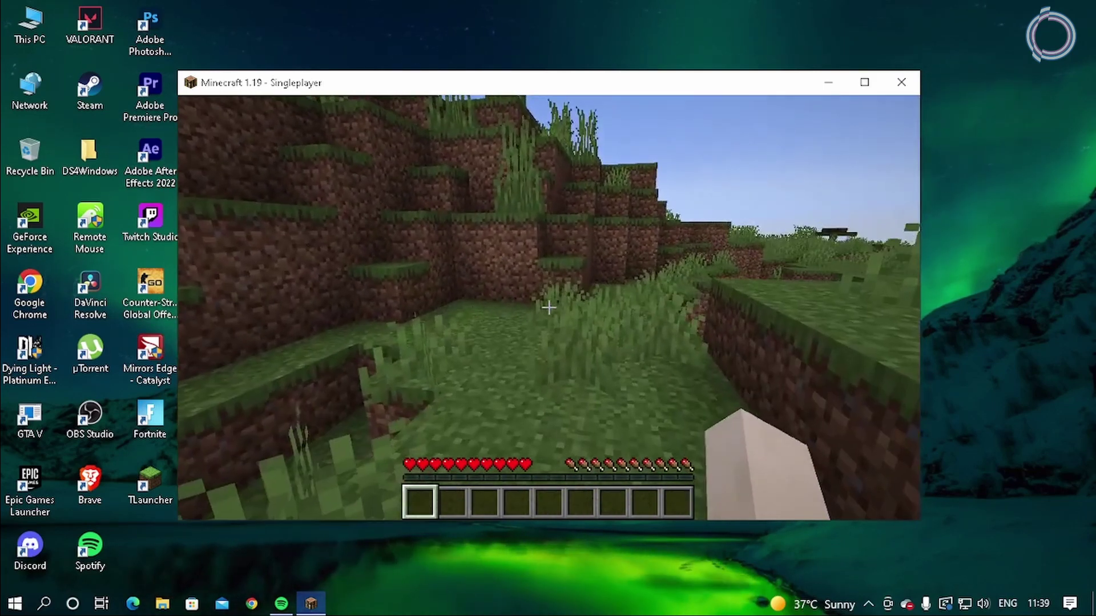
Step: Check the frame rate in the debug overlay, hide the overlay and pause the game
{"action": "key", "text": "F3"}
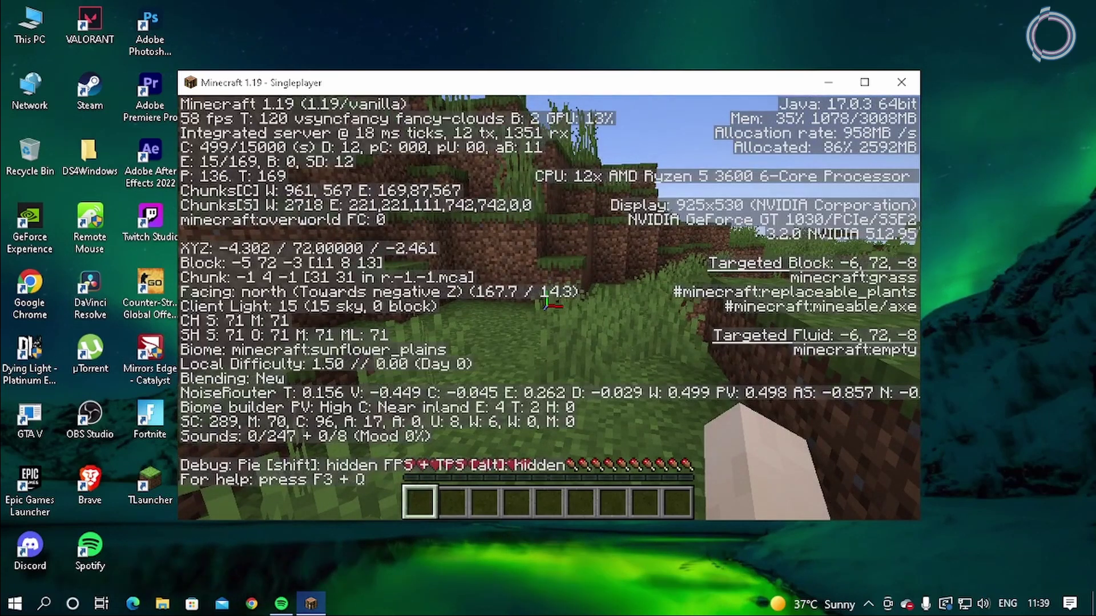
{"action": "key", "text": "F3"}
{"action": "key", "text": "Escape"}
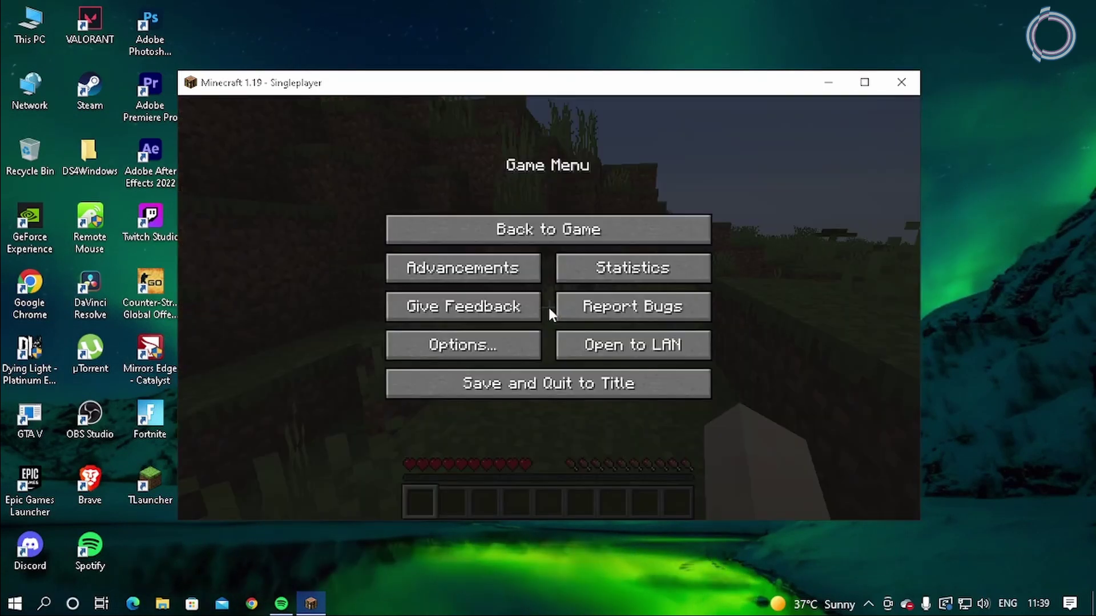
Step: Open the video settings and set Graphics to Fast, Smooth Lighting to OFF and Max Framerate to Unlimited
{"action": "left_click", "coordinate": [484, 345]}
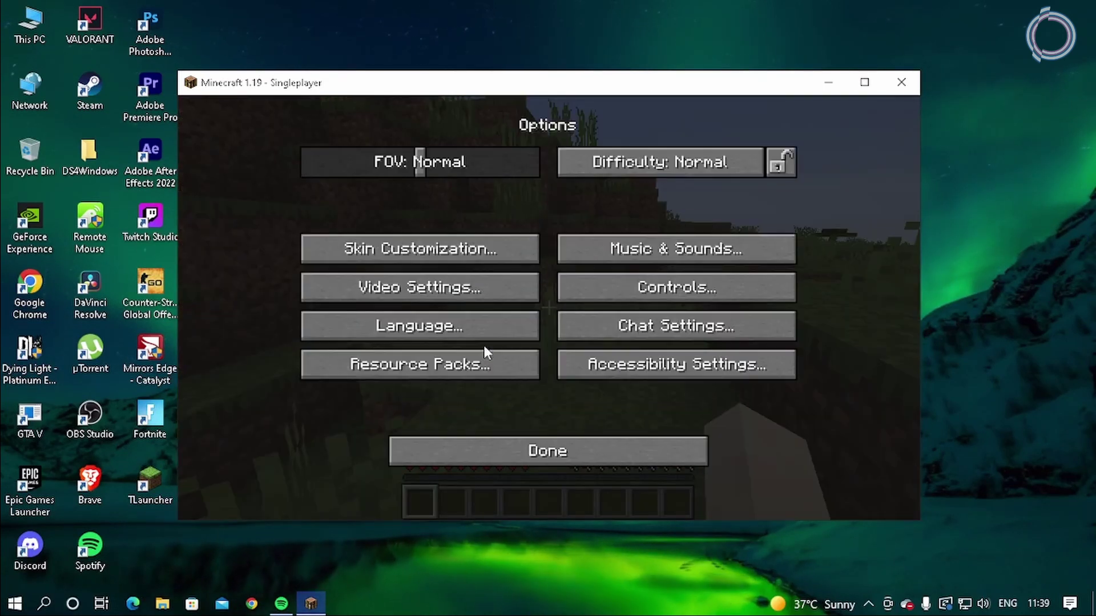
{"action": "left_click", "coordinate": [404, 290]}
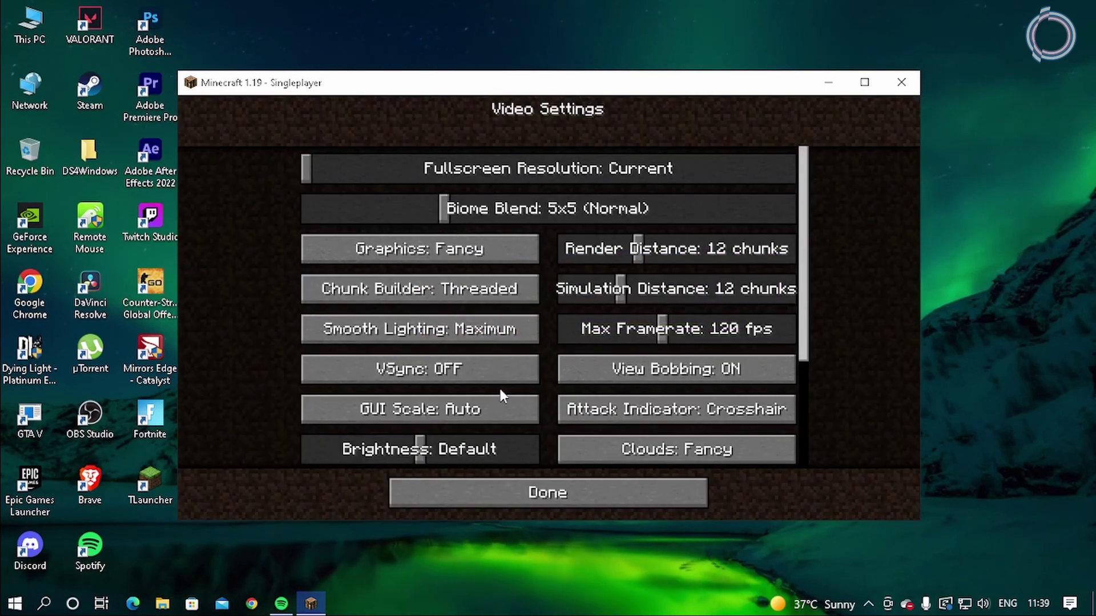
{"action": "mouse_move", "coordinate": [434, 235]}
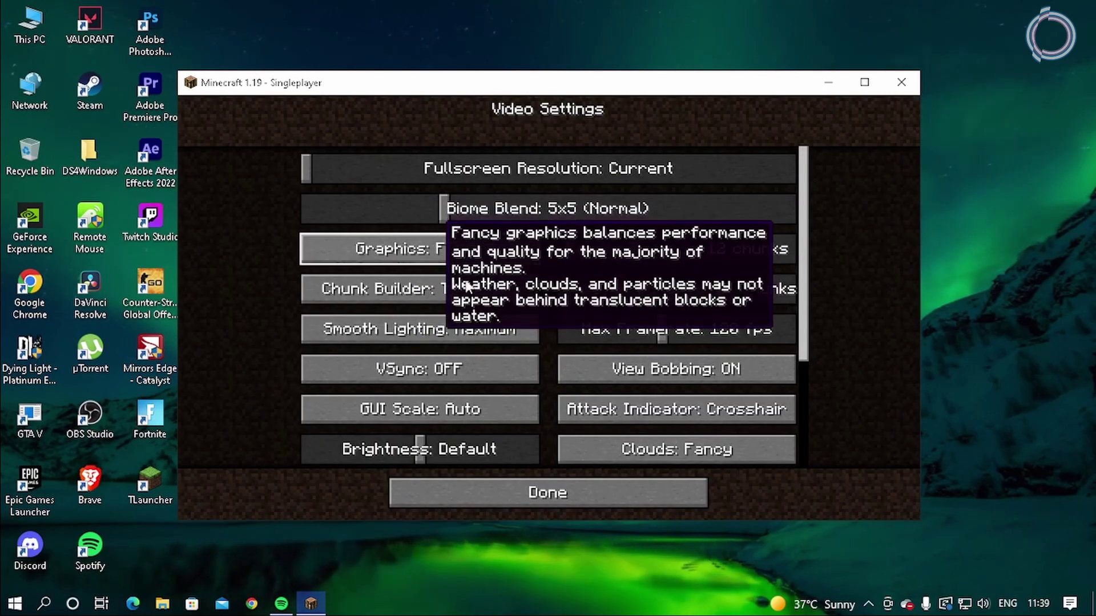
{"action": "left_click", "coordinate": [474, 254]}
{"action": "left_click", "coordinate": [475, 255]}
{"action": "left_click", "coordinate": [469, 250]}
{"action": "left_click", "coordinate": [468, 248]}
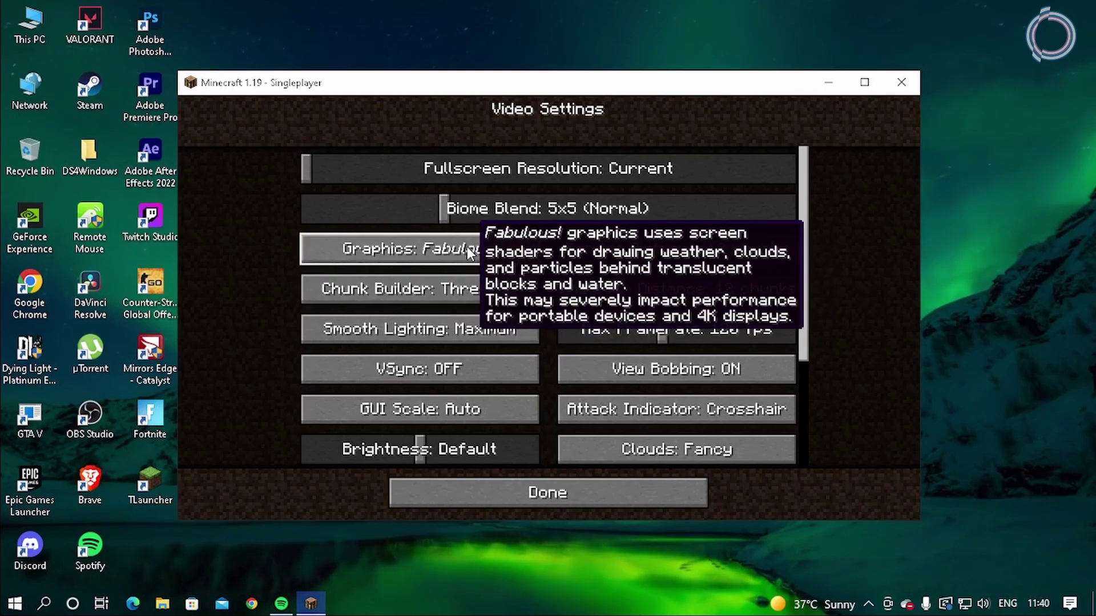
{"action": "left_click", "coordinate": [467, 247]}
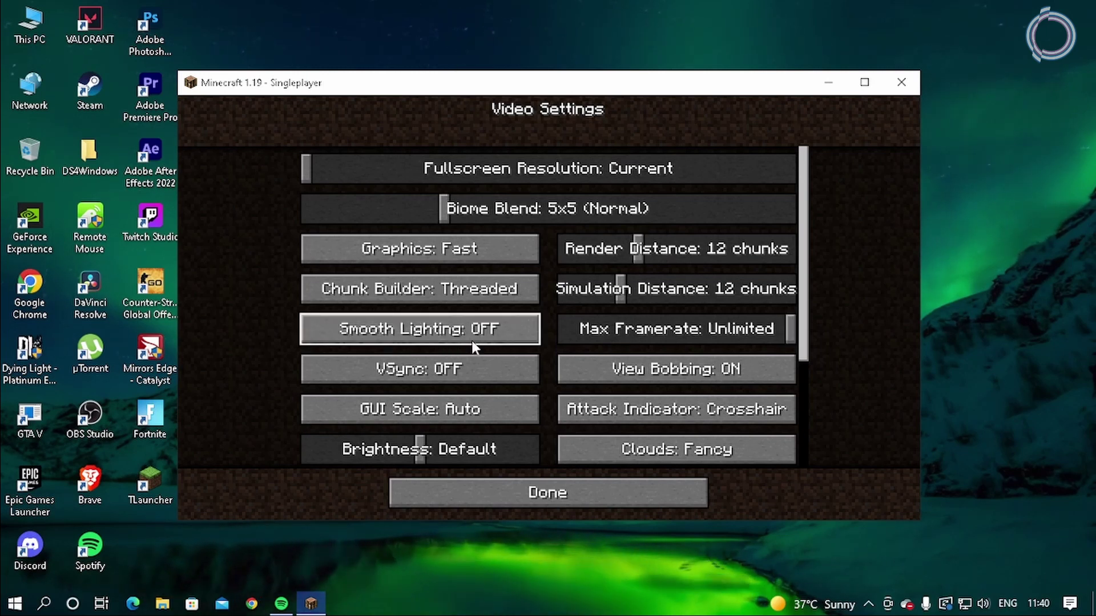
Step: Turn Clouds off and set Particles to Minimal in the video settings
{"action": "scroll", "coordinate": [479, 404], "scroll_direction": "down", "scroll_amount": 1}
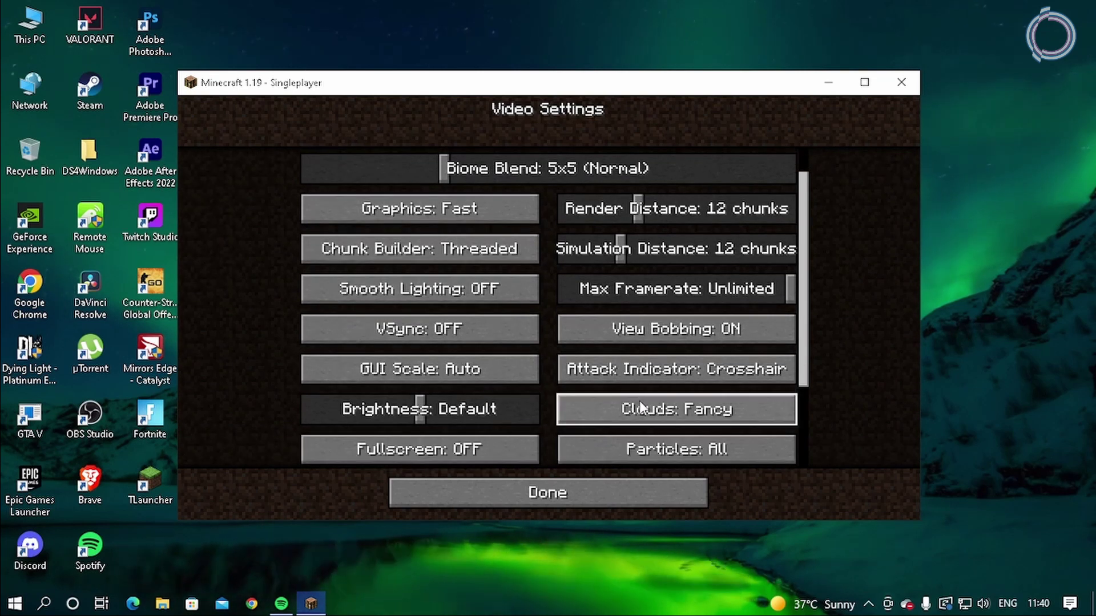
{"action": "left_click", "coordinate": [640, 406]}
{"action": "scroll", "coordinate": [641, 400], "scroll_direction": "down", "scroll_amount": 1}
{"action": "scroll", "coordinate": [642, 395], "scroll_direction": "down", "scroll_amount": 1}
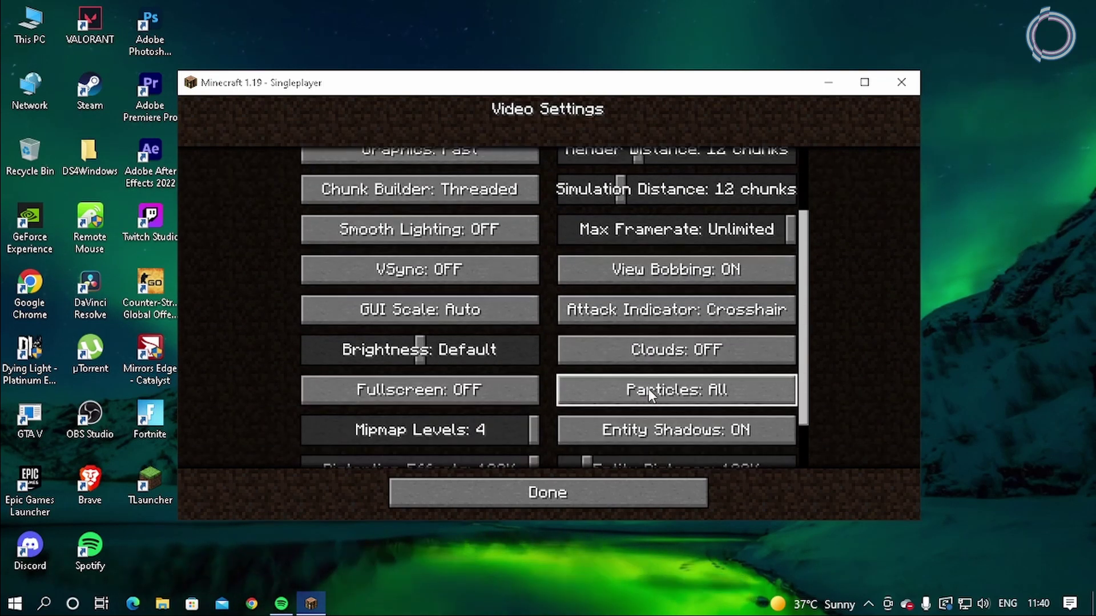
{"action": "left_click", "coordinate": [649, 388]}
{"action": "left_click", "coordinate": [649, 389]}
{"action": "left_click", "coordinate": [649, 389]}
{"action": "left_click", "coordinate": [649, 389]}
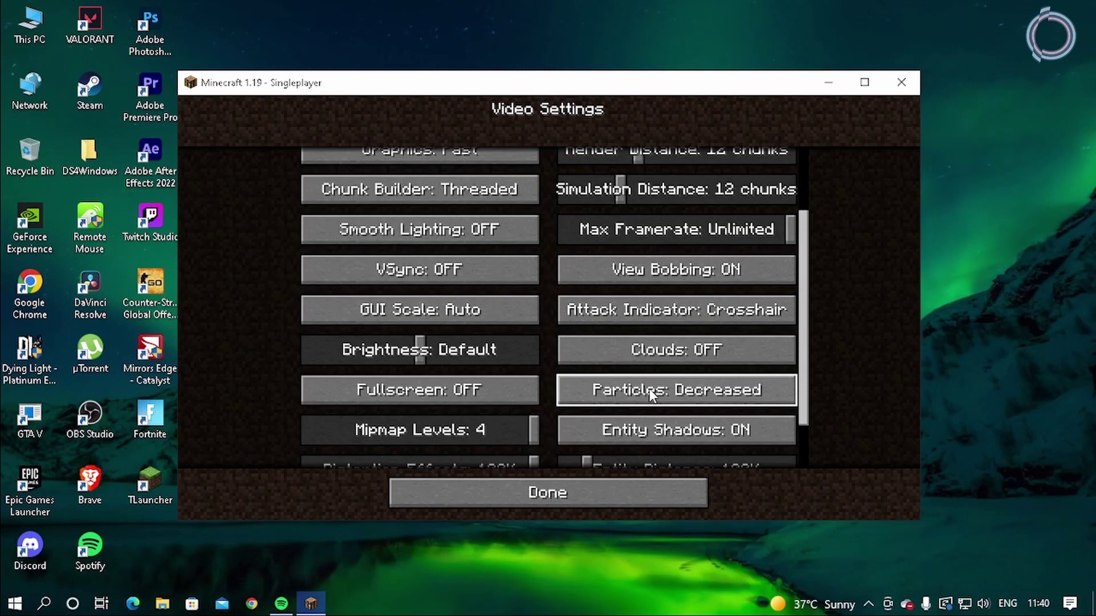
{"action": "left_click", "coordinate": [649, 389]}
Step: Turn Entity Shadows off and Fullscreen on, leave FOV Effects at 100% and return to the game
{"action": "scroll", "coordinate": [649, 389], "scroll_direction": "down", "scroll_amount": 2}
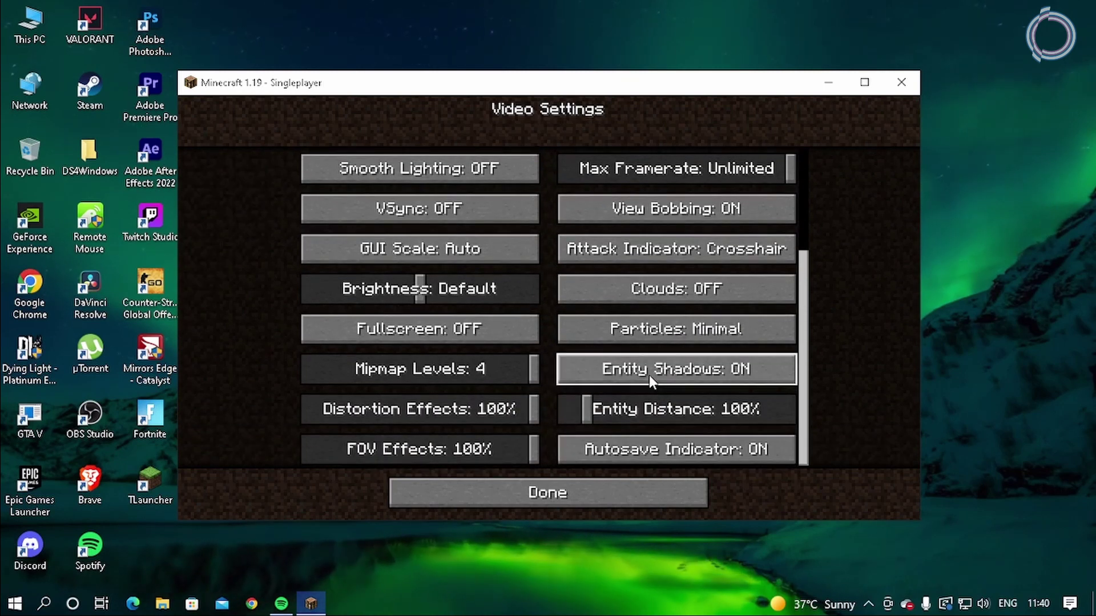
{"action": "left_click", "coordinate": [649, 375]}
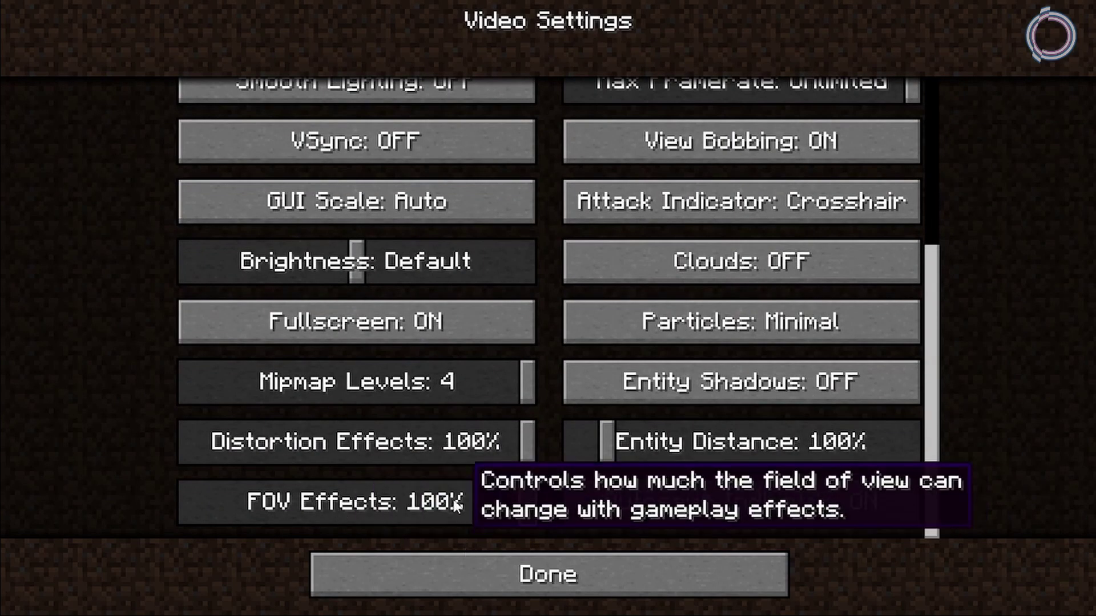
{"action": "left_click_drag", "start_coordinate": [524, 505], "coordinate": [554, 519]}
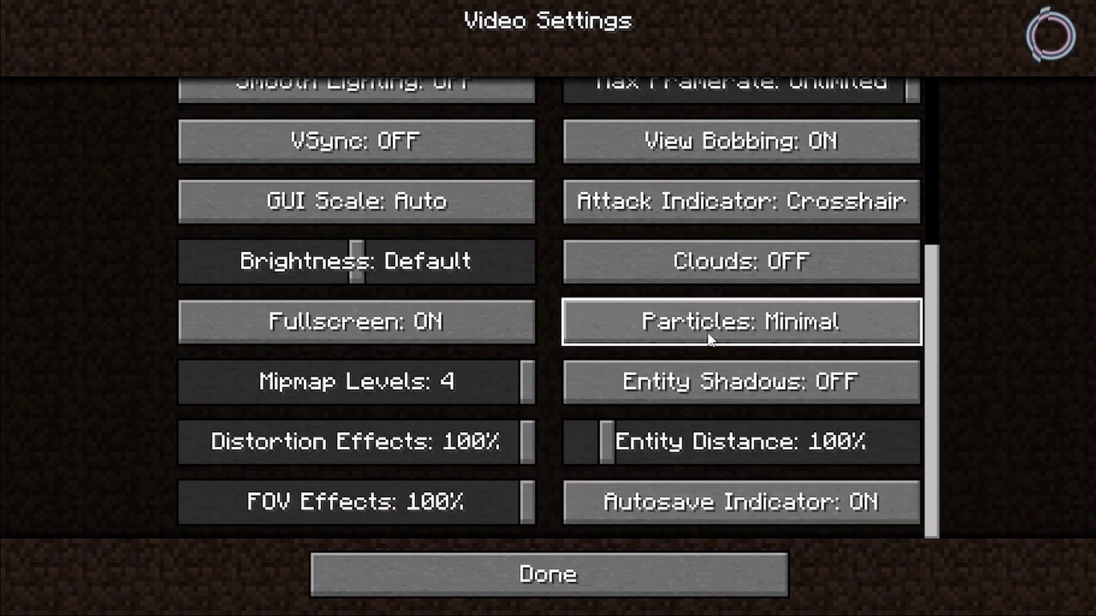
{"action": "left_click", "coordinate": [621, 562]}
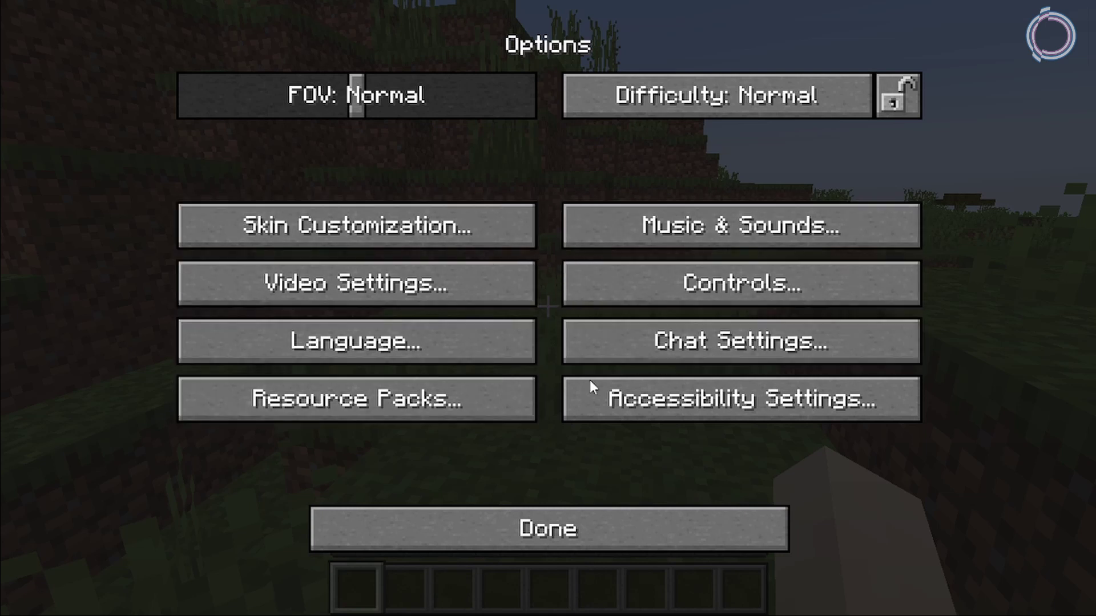
{"action": "left_click", "coordinate": [471, 517]}
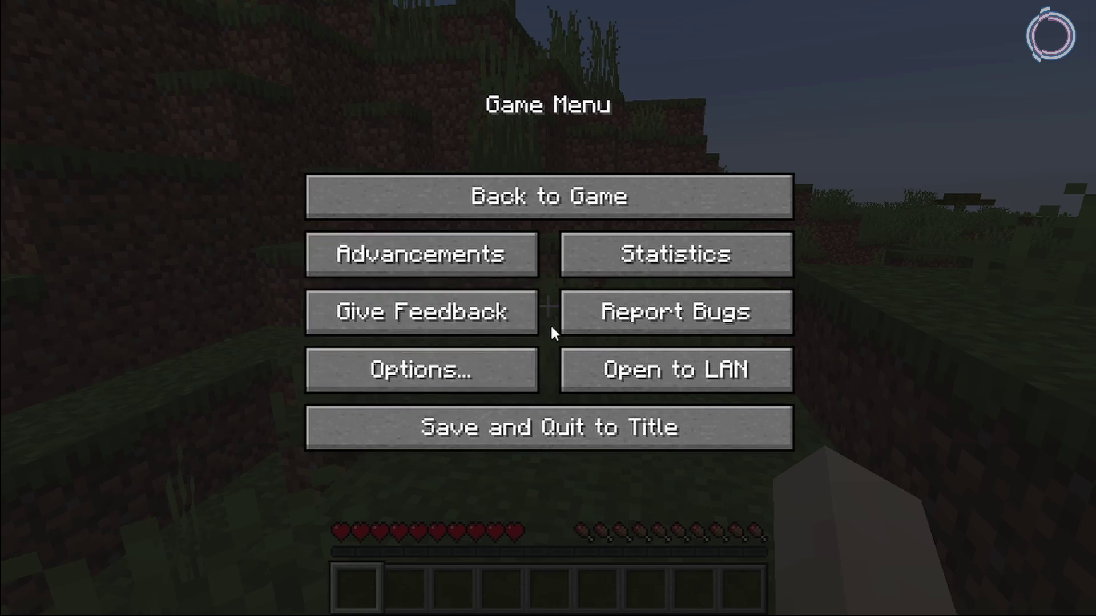
{"action": "left_click", "coordinate": [507, 197]}
Step: Show the debug overlay and examine the frame rate while walking across the grassy plains
{"action": "key", "text": "w"}
{"action": "key", "text": "F3"}
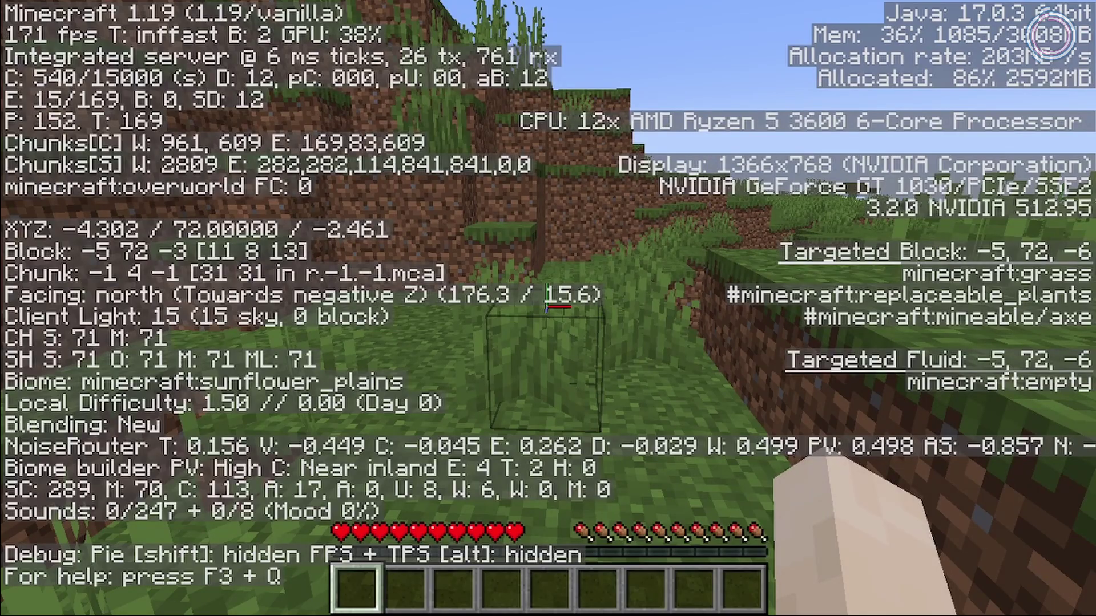
{"action": "key", "text": "w"}
{"action": "key", "text": "d"}
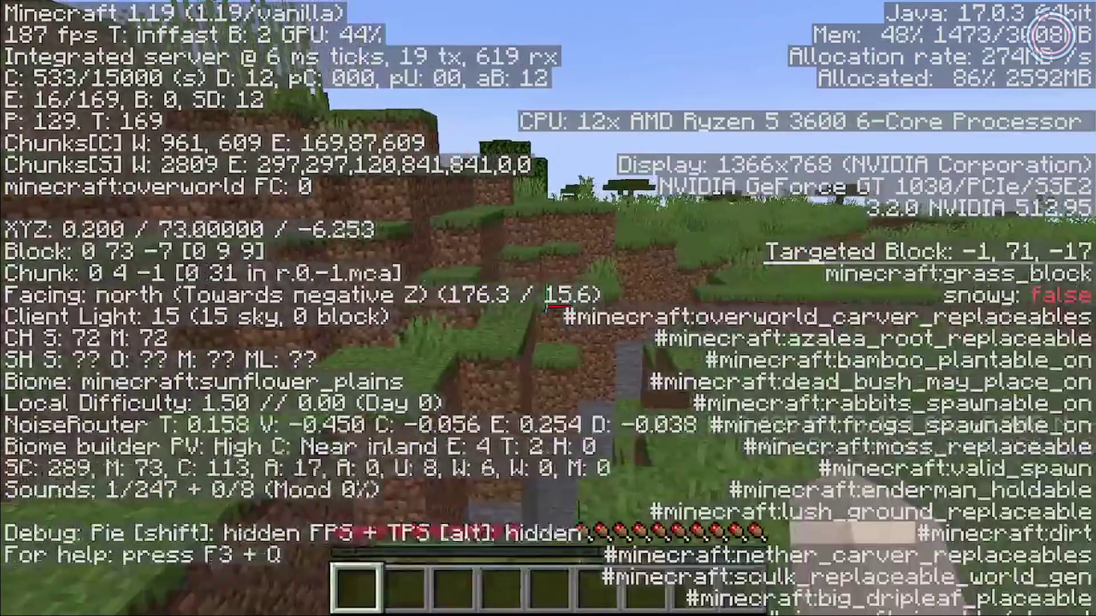
{"action": "key", "text": "w"}
{"action": "key", "text": "d"}
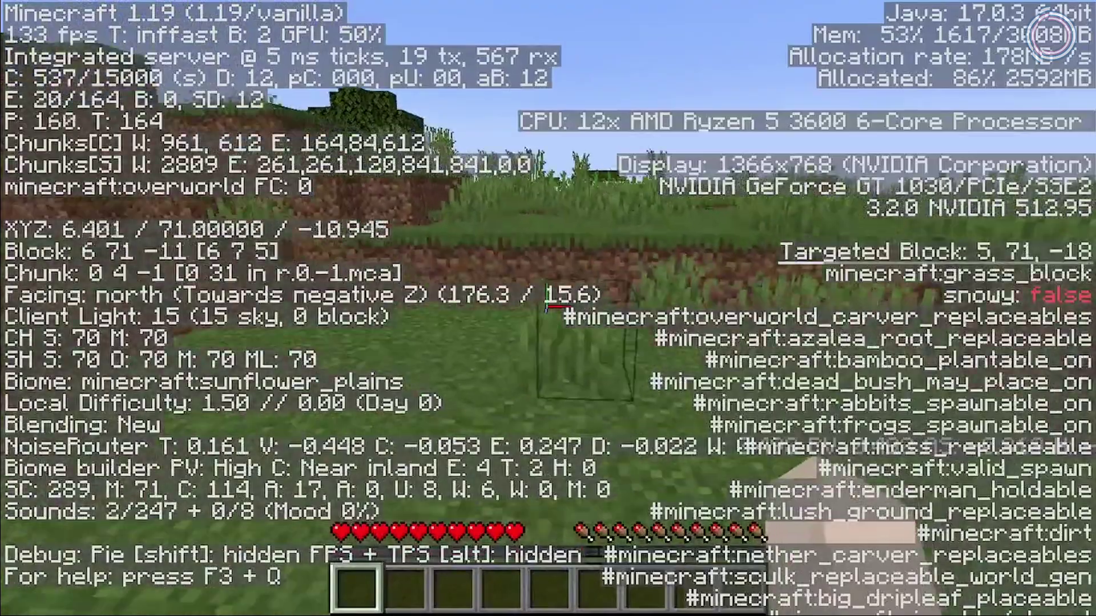
{"action": "key", "text": "w"}
{"action": "key", "text": "d"}
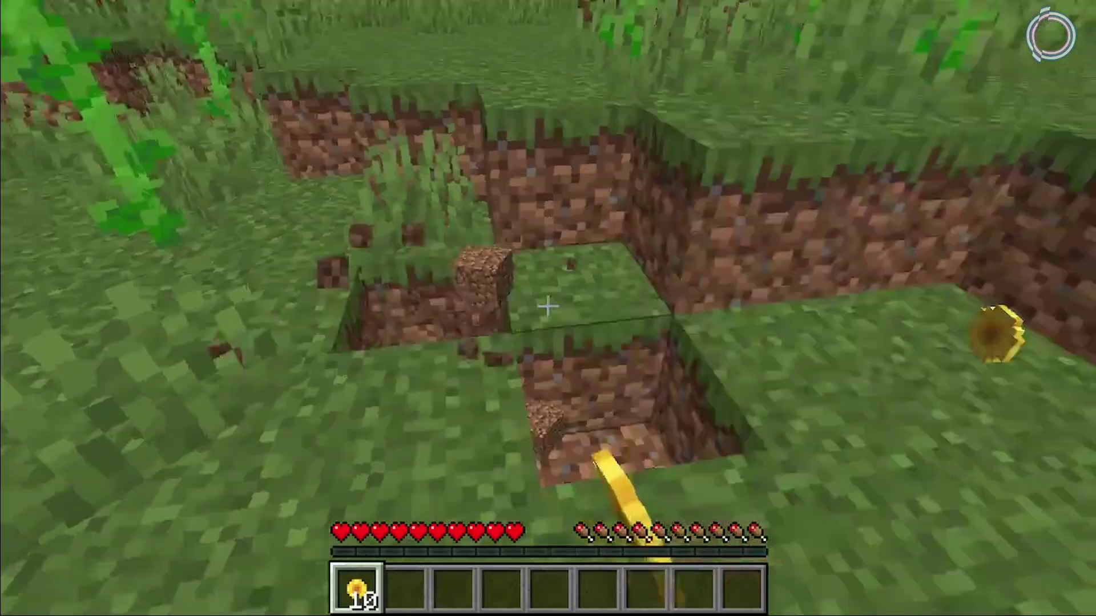
Step: Break some grass blocks, show the debug overlay again and examine the frame rate while walking into the lake
{"action": "left_click", "coordinate": [548, 308]}
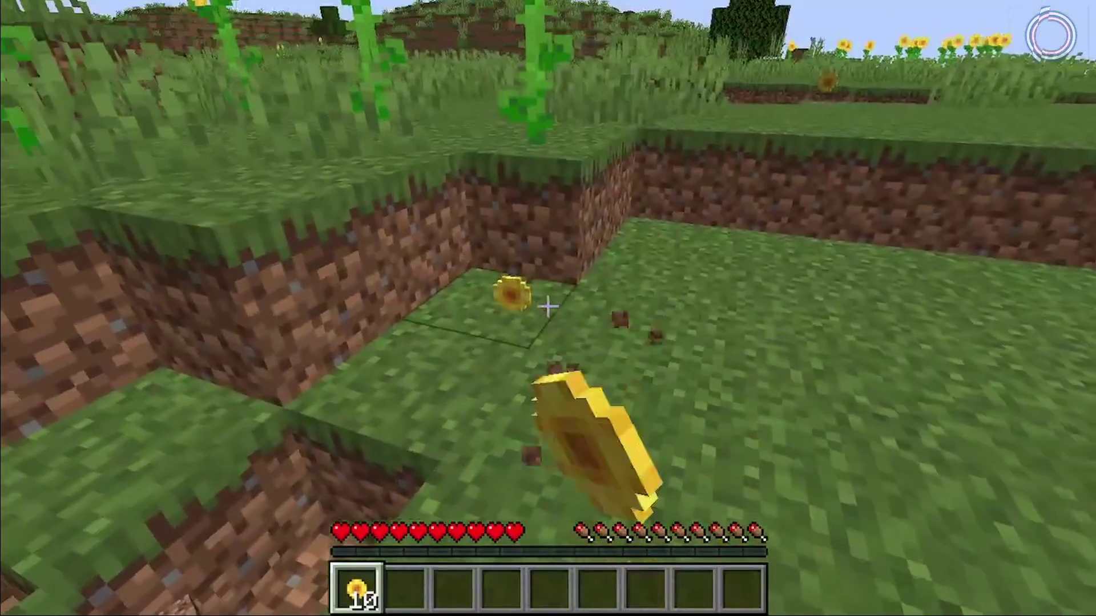
{"action": "left_click", "coordinate": [548, 308]}
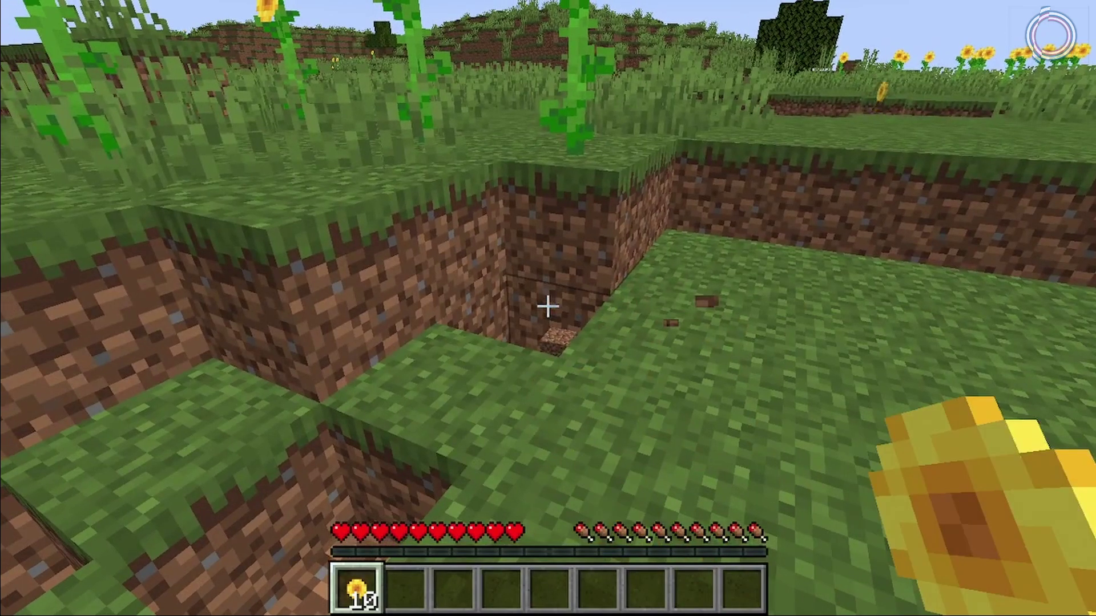
{"action": "key", "text": "F3"}
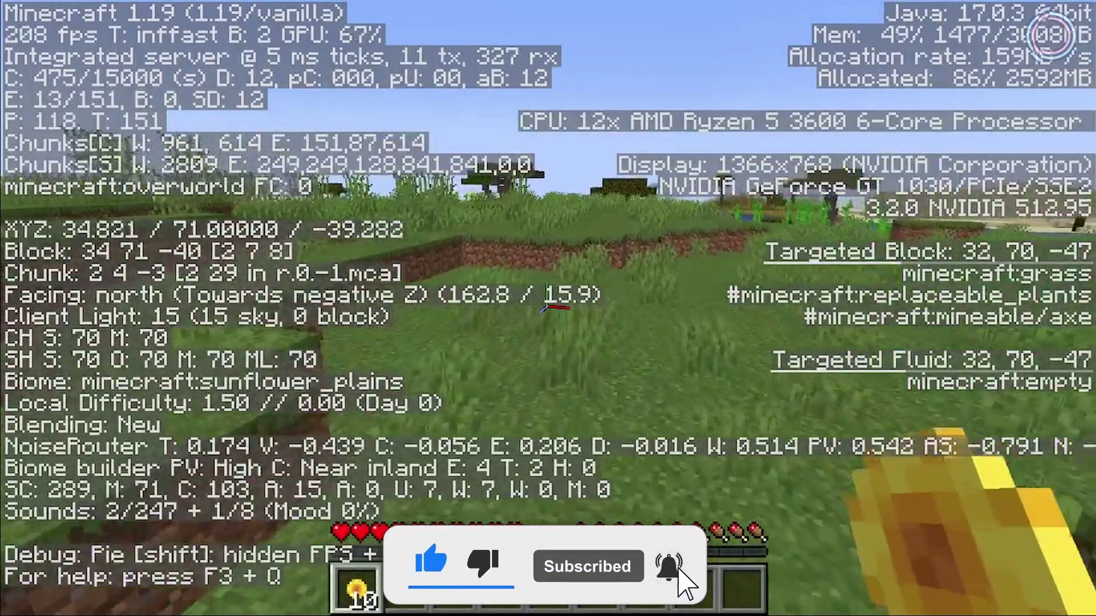
{"action": "key", "text": "w"}
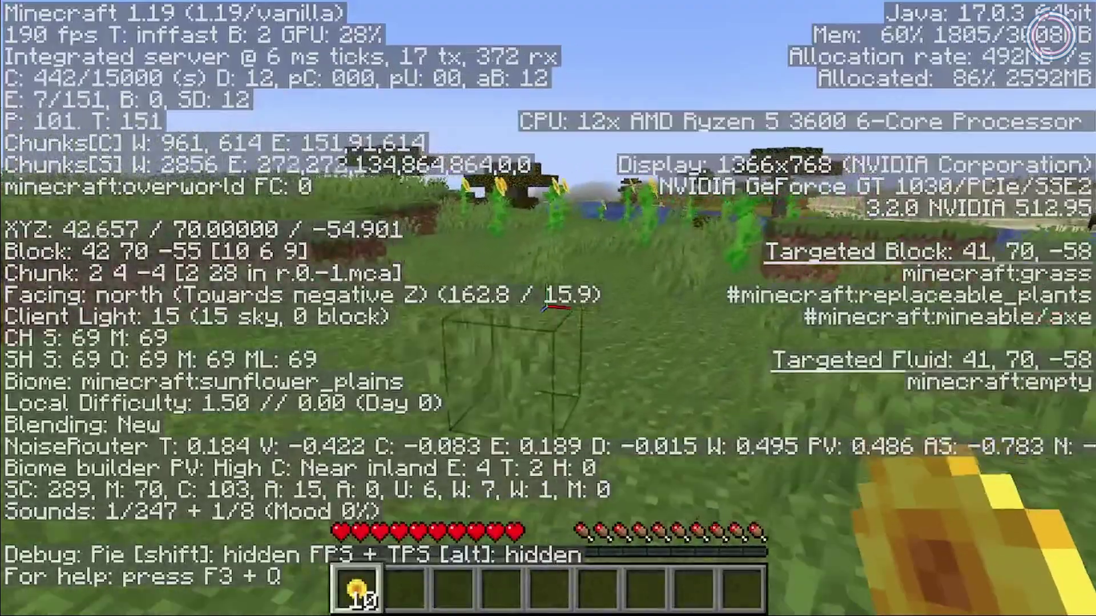
{"action": "key", "text": "w"}
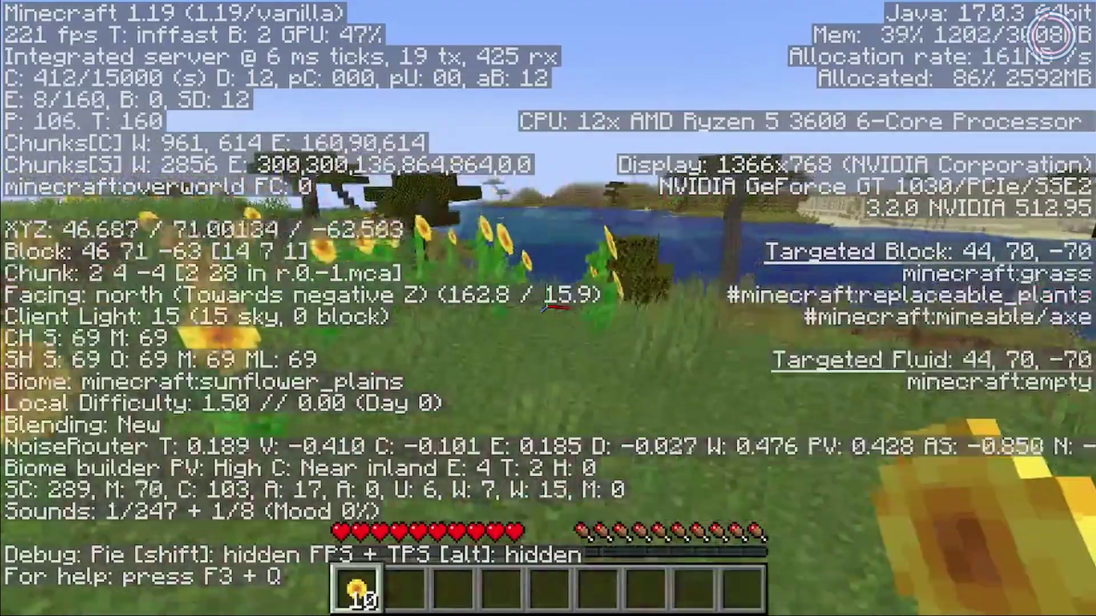
{"action": "key", "text": "w"}
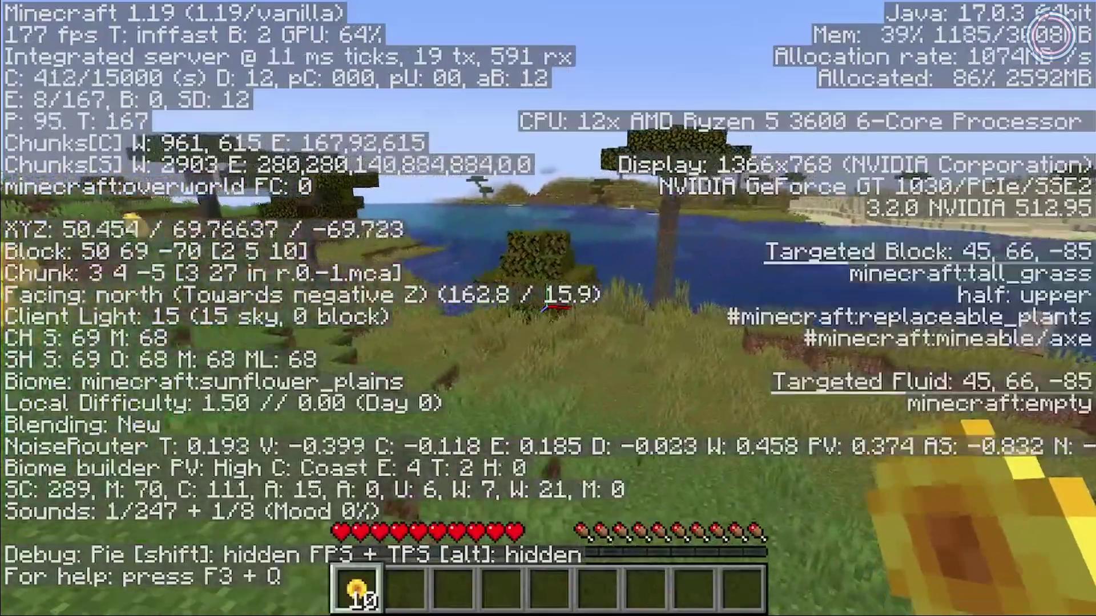
{"action": "key", "text": "w"}
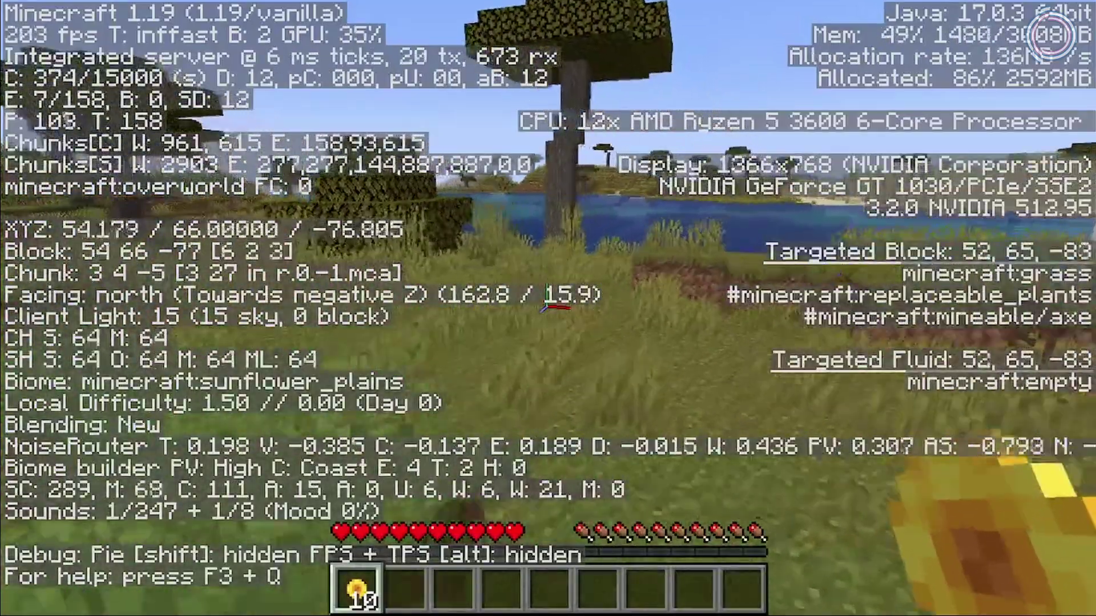
{"action": "key", "text": "w"}
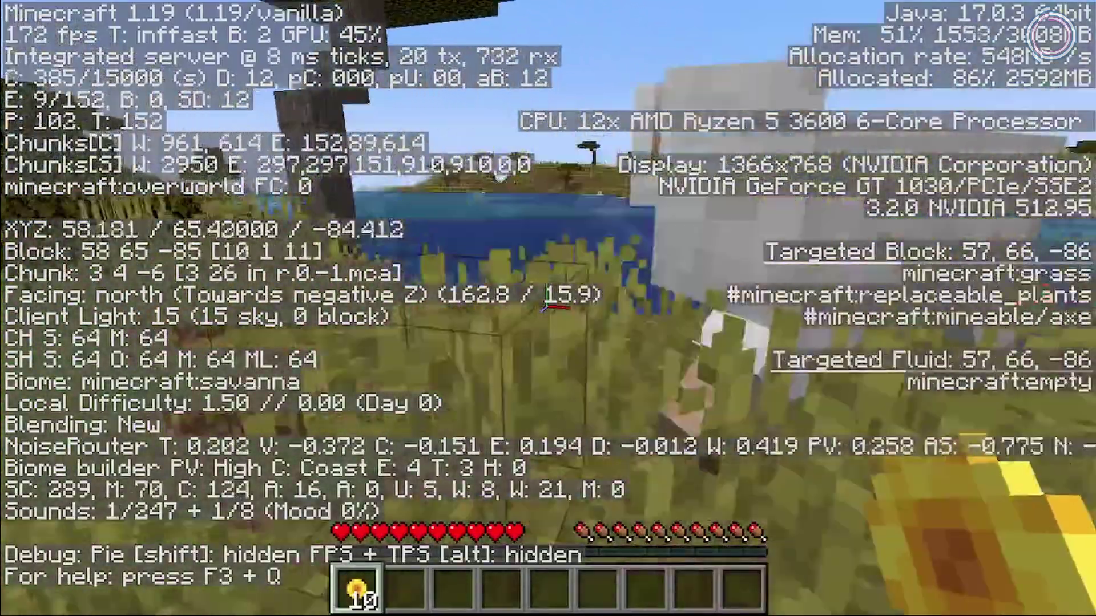
{"action": "key", "text": "w"}
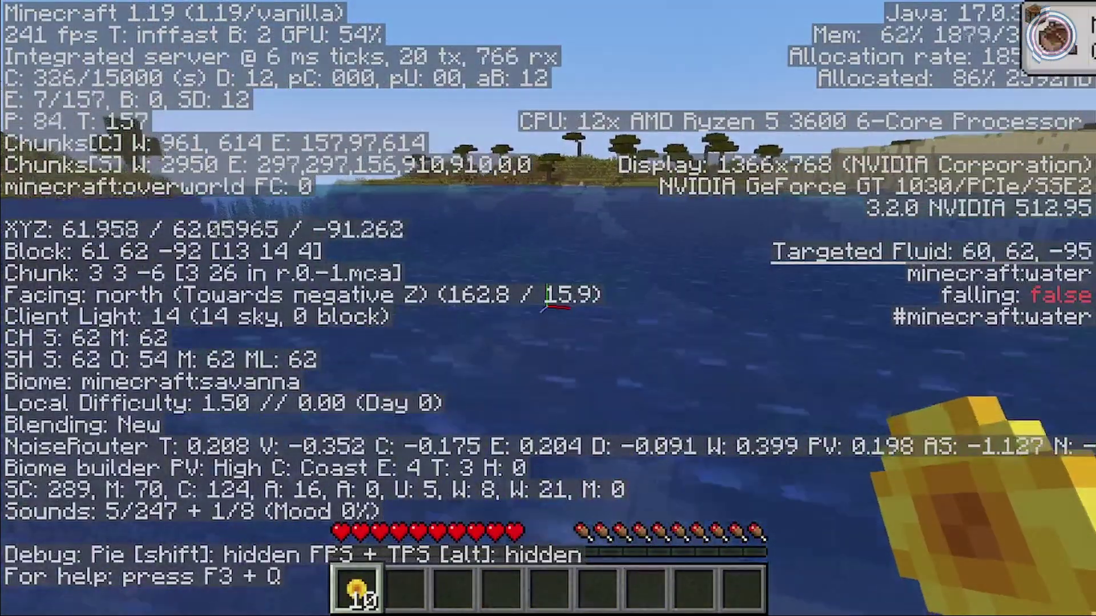
{"action": "key", "text": "w"}
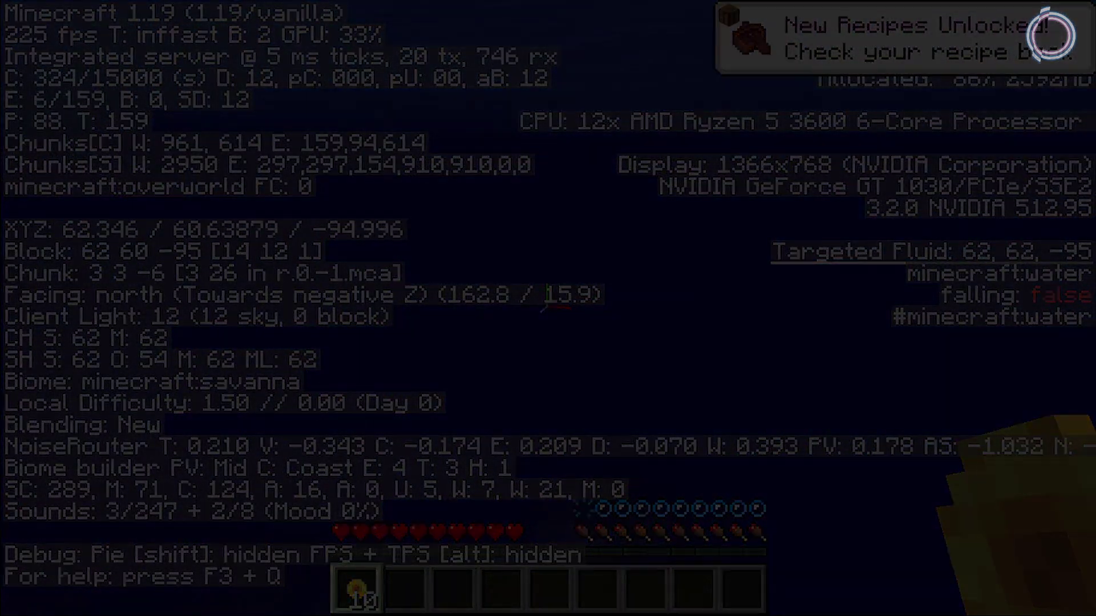